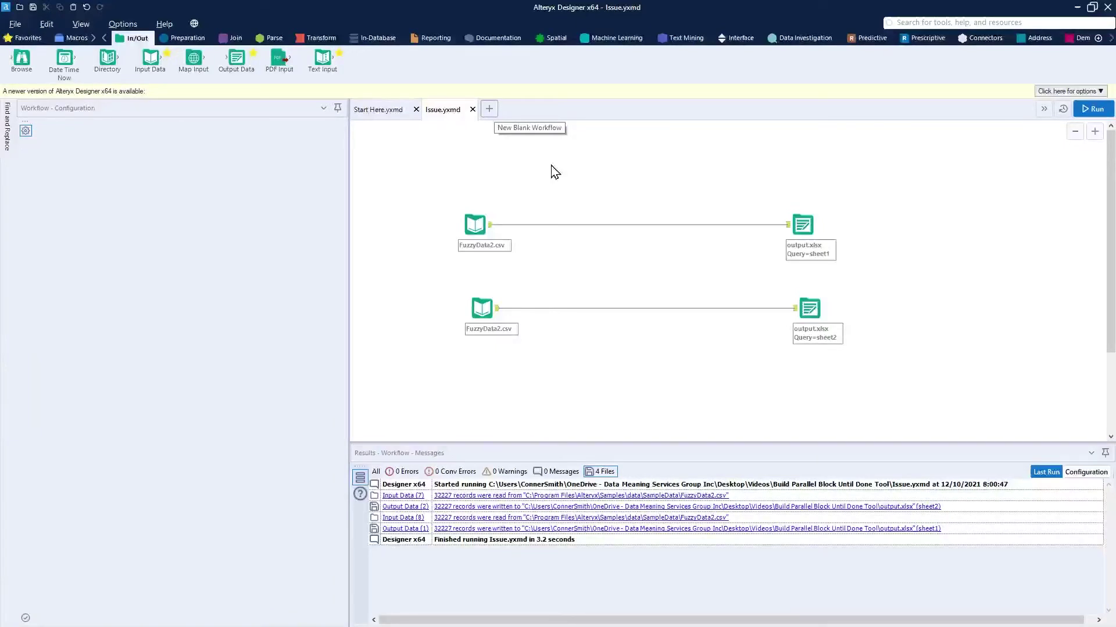
In a new workflow, add a Text Input with a Placeholder column holding the value 1.
{"action": "left_click", "coordinate": [493, 114]}
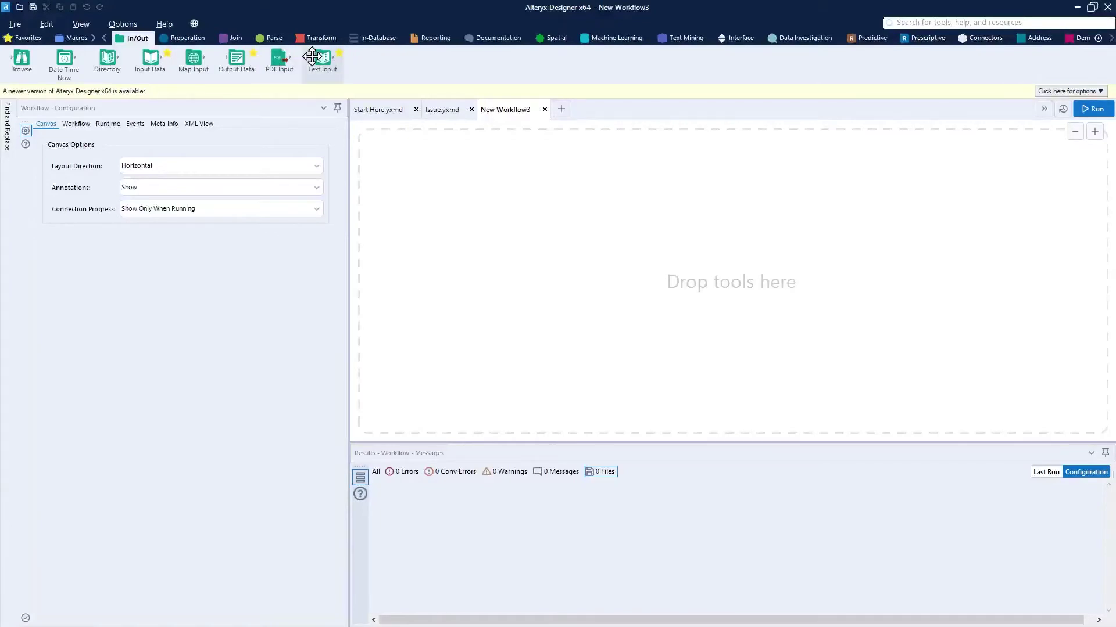
{"action": "left_click_drag", "start_coordinate": [322, 60], "coordinate": [544, 238]}
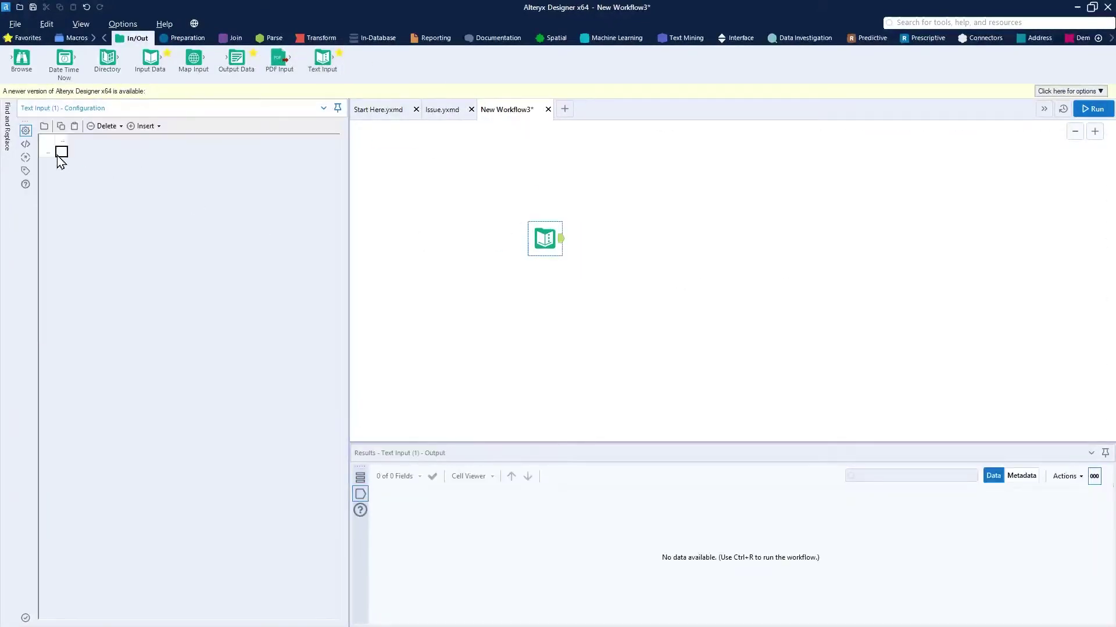
{"action": "left_click", "coordinate": [62, 143]}
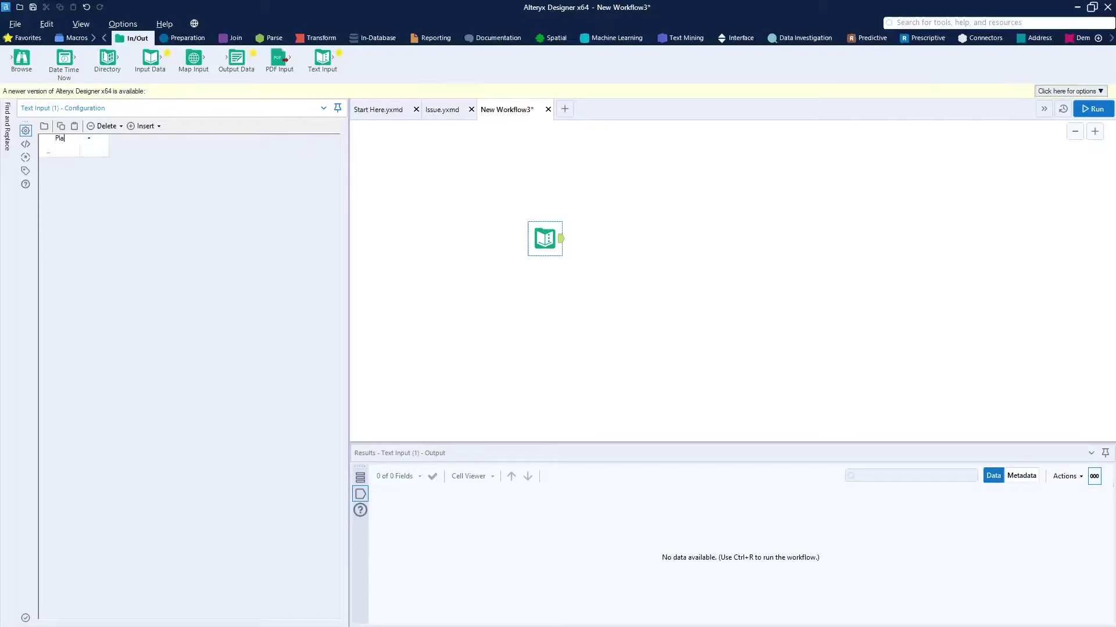
{"action": "type", "text": "Placehold1"}
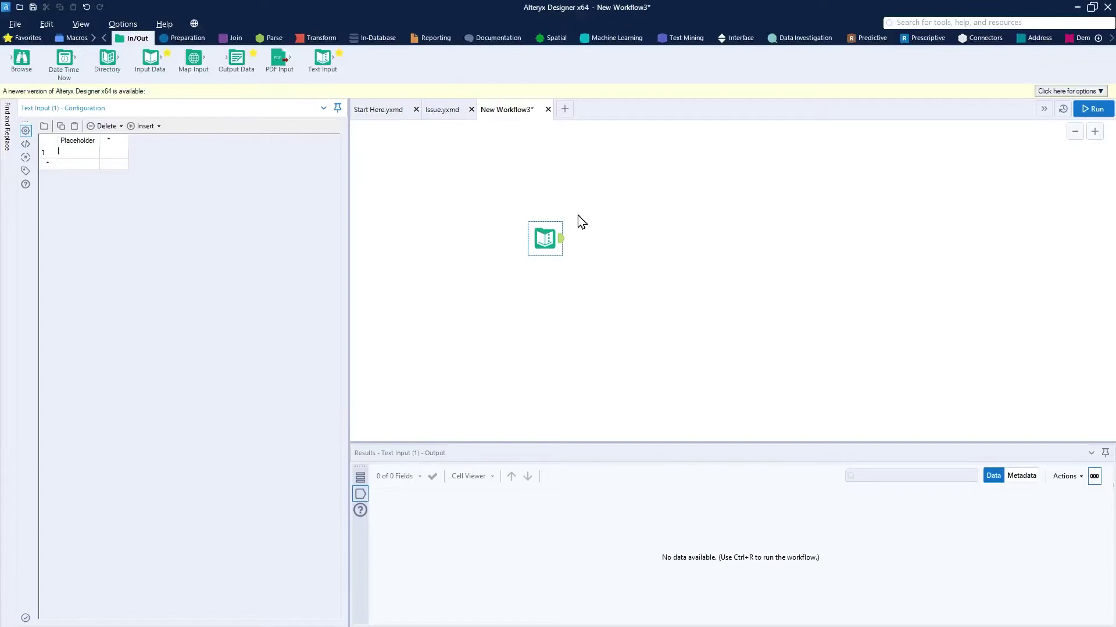
{"action": "left_click", "coordinate": [559, 234]}
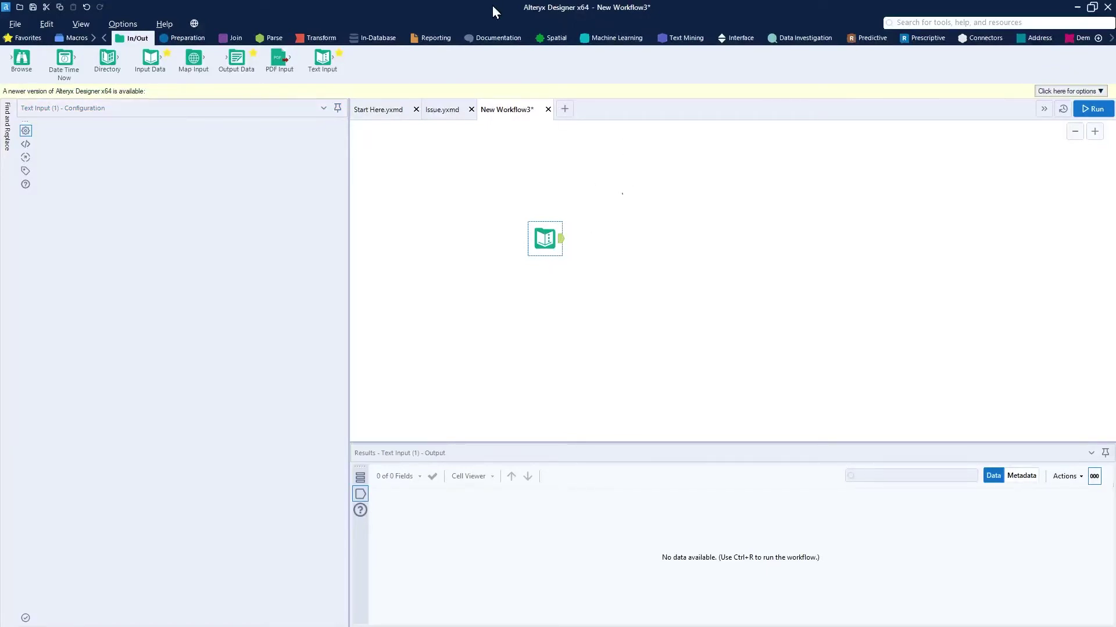
{"action": "left_click", "coordinate": [545, 273]}
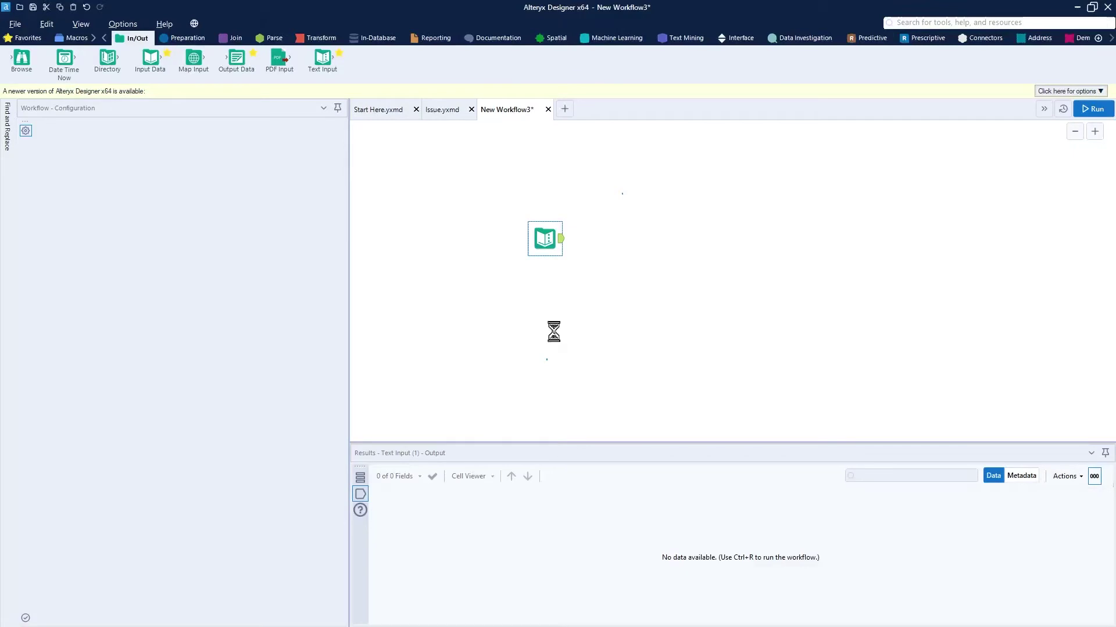
Paste a copy of the Text Input and line it up below the first one.
{"action": "key", "text": "ctrl+v"}
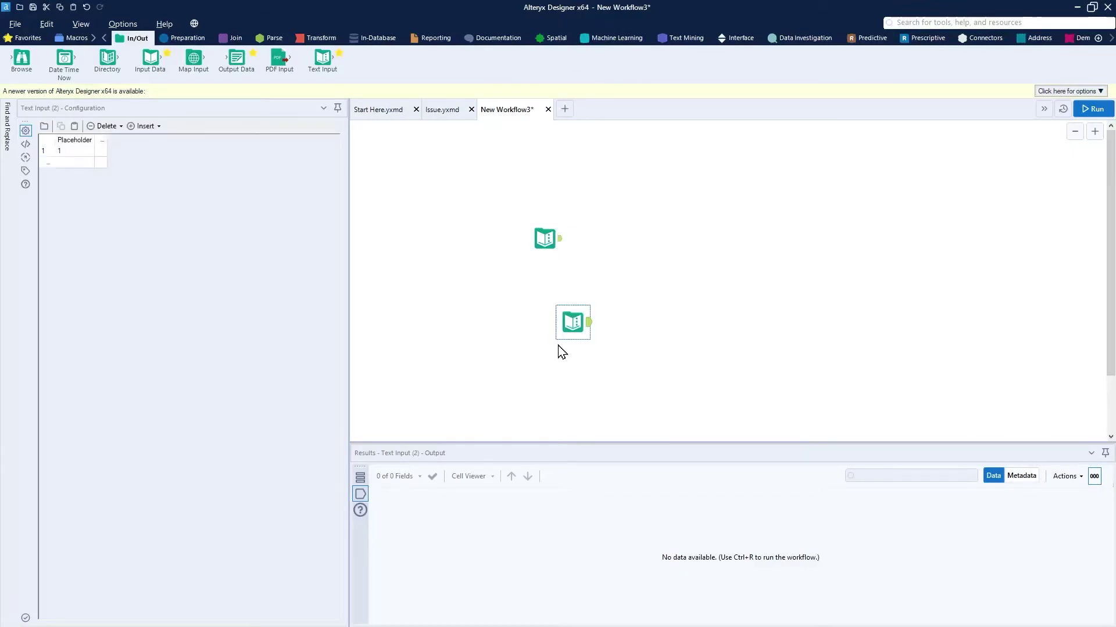
{"action": "left_click_drag", "start_coordinate": [563, 326], "coordinate": [546, 326]}
{"action": "left_click", "coordinate": [74, 152]}
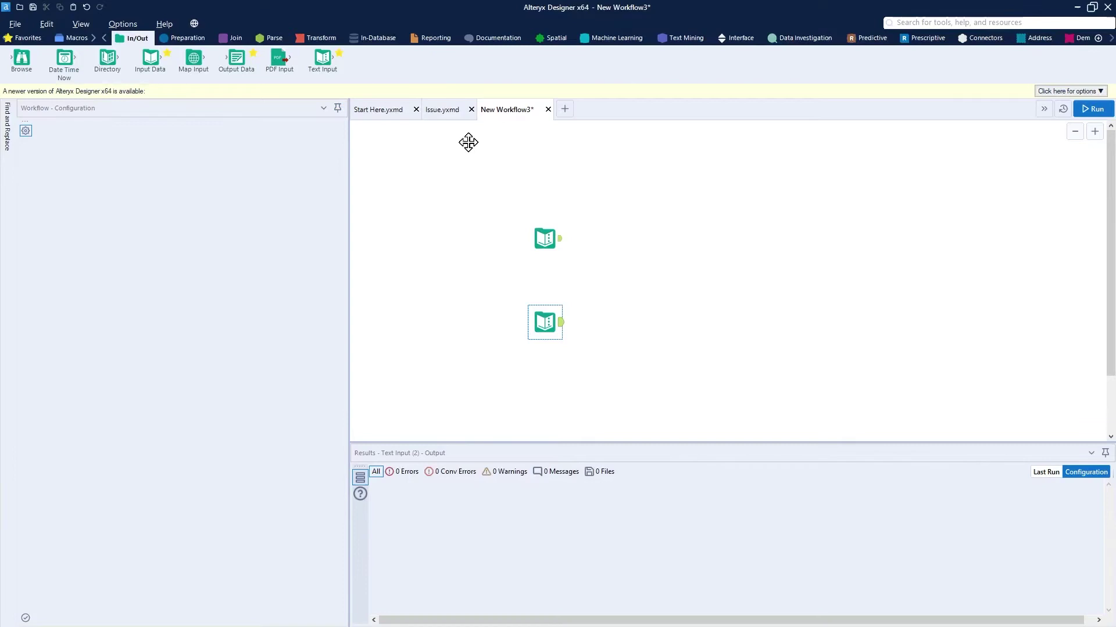
Add a Browse tool and insert Block Until Done before it, wiring output 1 to Browse.
{"action": "left_click_drag", "start_coordinate": [555, 148], "coordinate": [747, 249]}
{"action": "left_click_drag", "start_coordinate": [559, 239], "coordinate": [851, 240]}
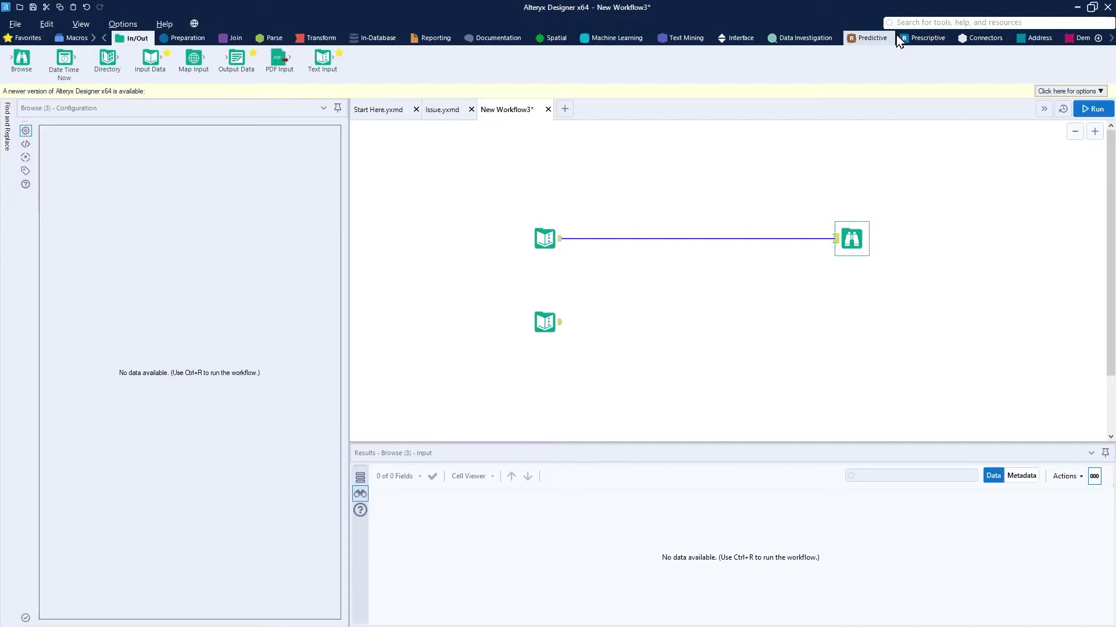
{"action": "left_click", "coordinate": [931, 22]}
{"action": "type", "text": "Block"}
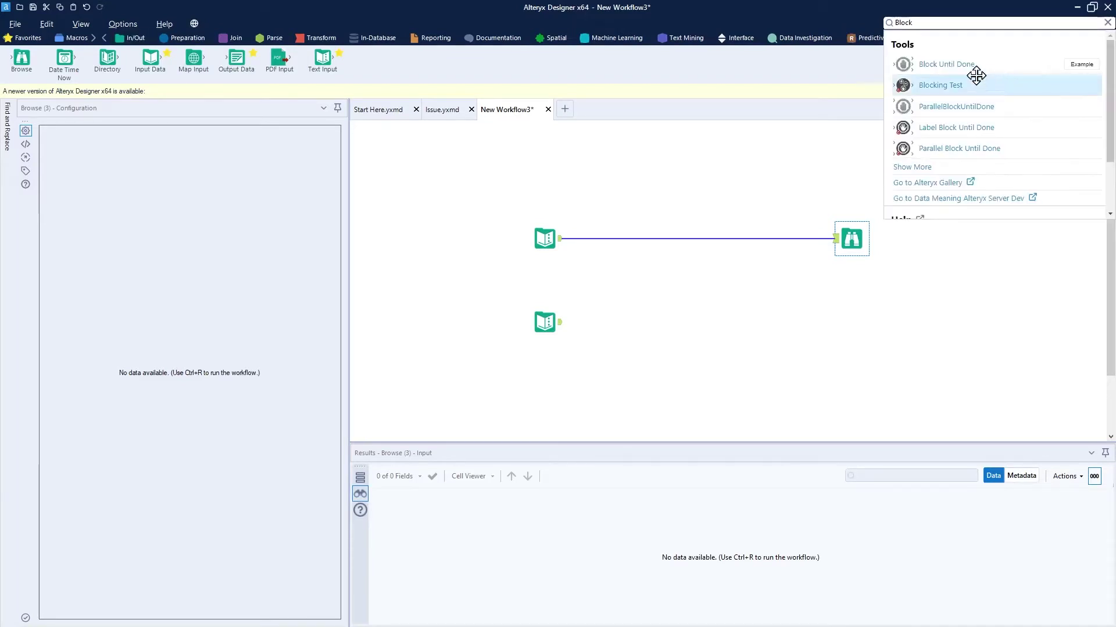
{"action": "left_click_drag", "start_coordinate": [976, 75], "coordinate": [643, 242]}
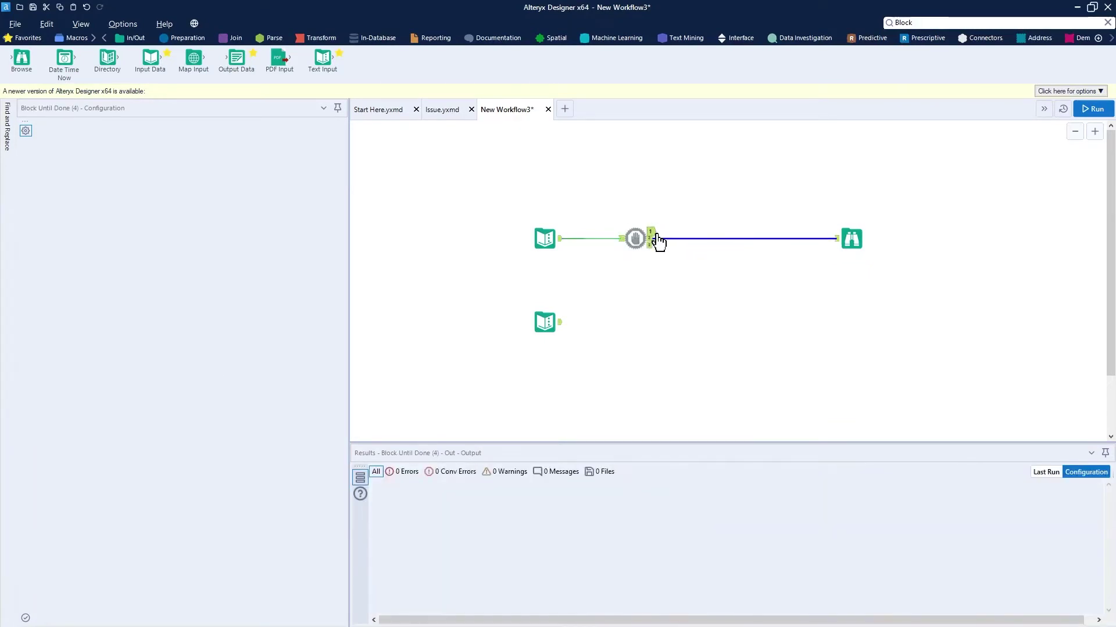
{"action": "left_click", "coordinate": [656, 241]}
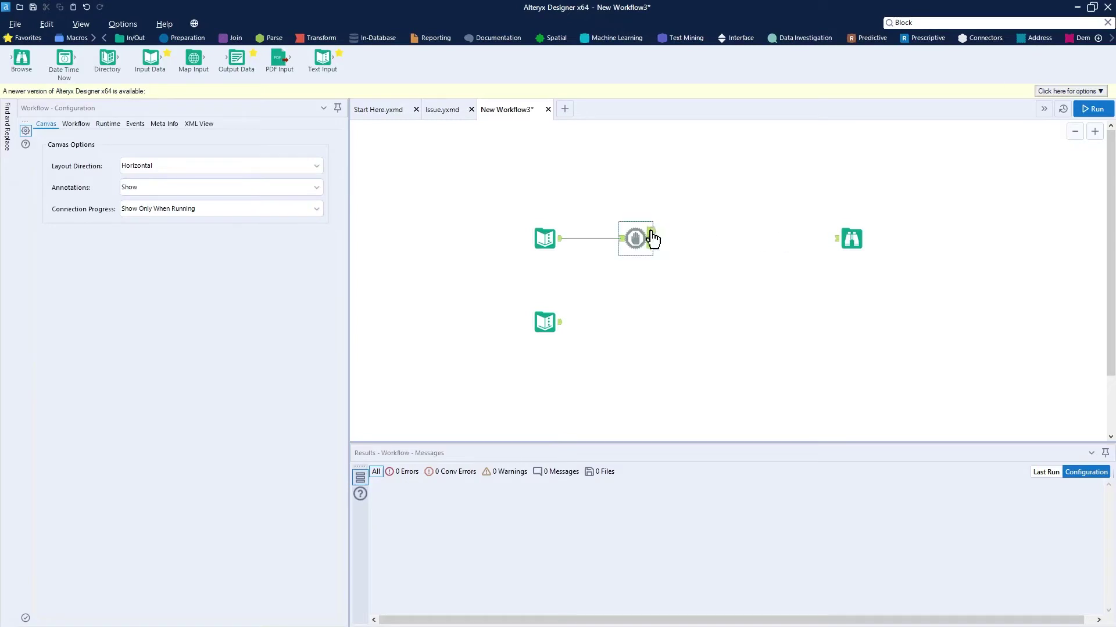
{"action": "left_click_drag", "start_coordinate": [651, 233], "coordinate": [852, 237]}
{"action": "left_click", "coordinate": [854, 243]}
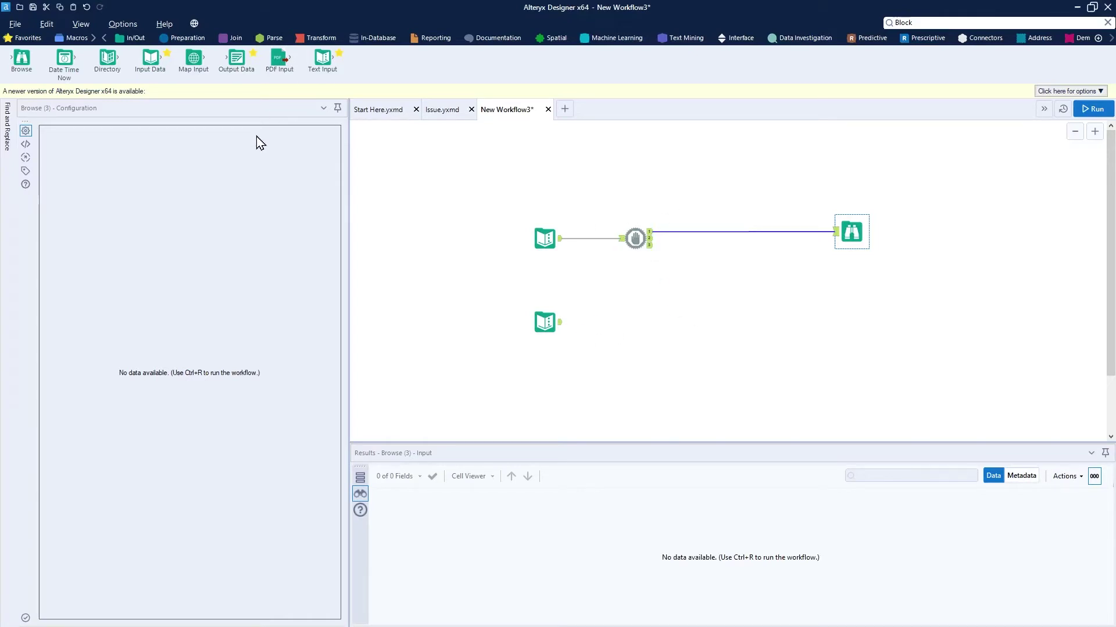
Add an Append Fields tool from the Join tools, wired from the lower Text Input.
{"action": "left_click", "coordinate": [229, 38]}
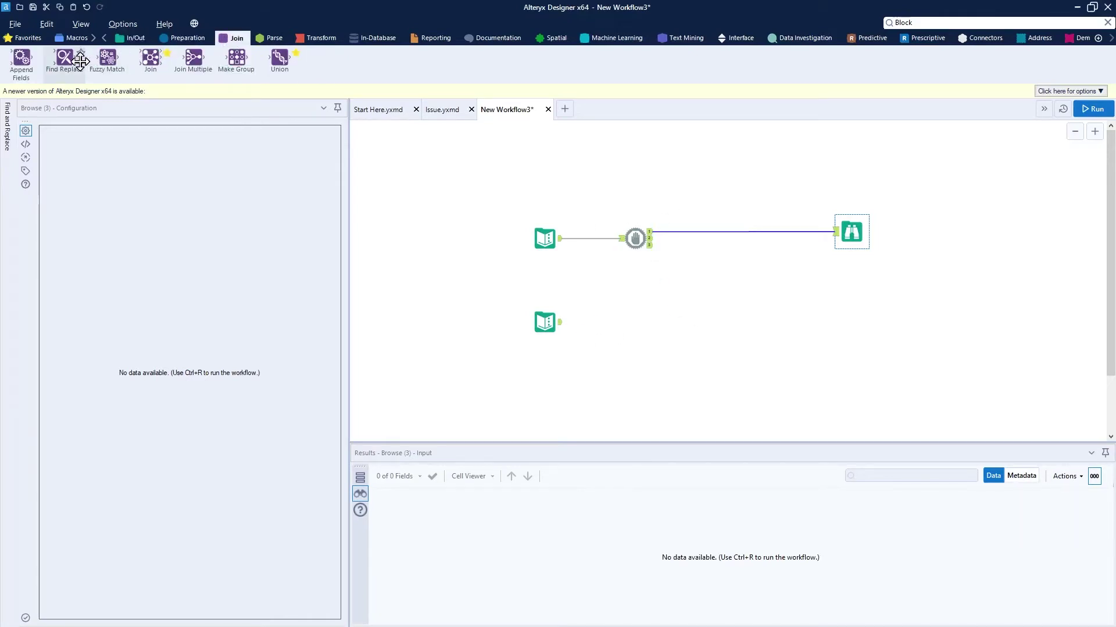
{"action": "left_click_drag", "start_coordinate": [21, 58], "coordinate": [766, 321]}
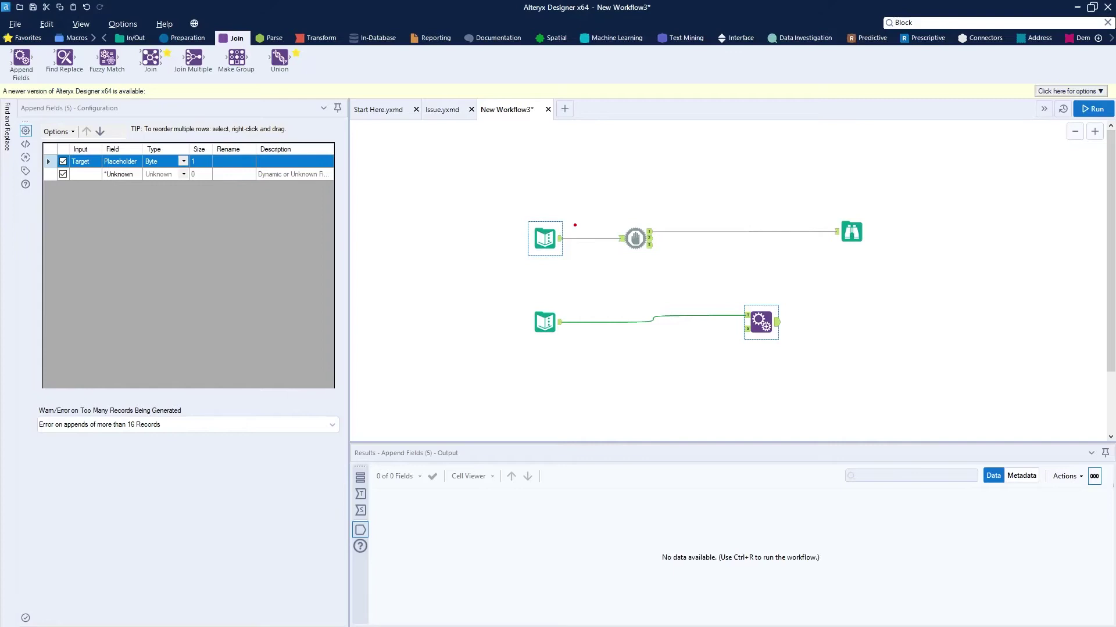
{"action": "left_click_drag", "start_coordinate": [572, 225], "coordinate": [614, 190]}
{"action": "left_click_drag", "start_coordinate": [731, 315], "coordinate": [658, 240]}
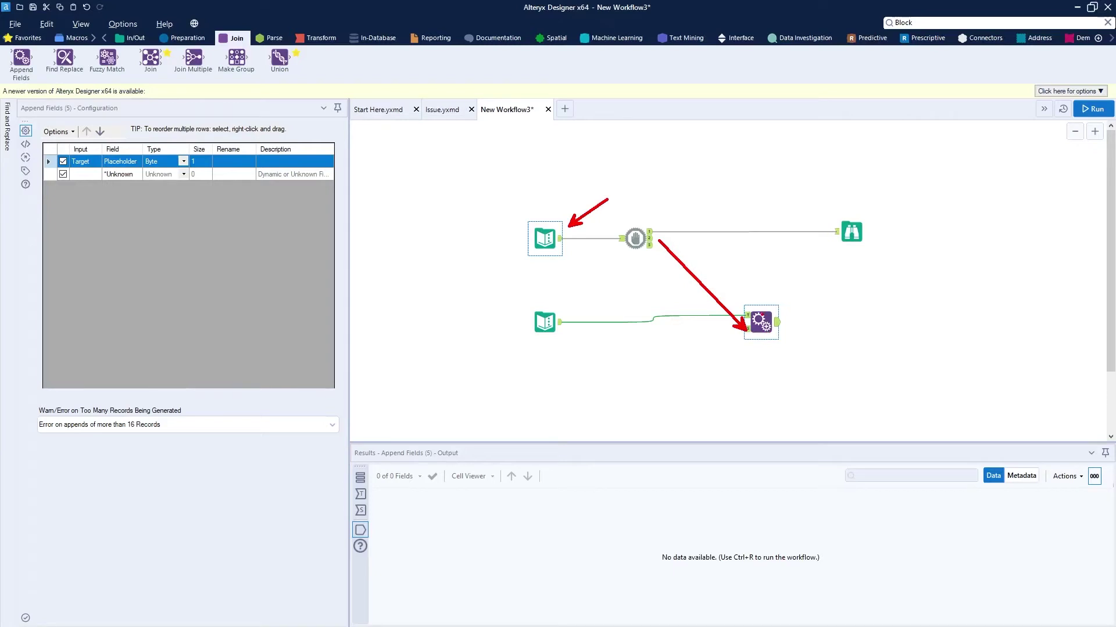
{"action": "key", "text": "Escape"}
{"action": "left_click", "coordinate": [184, 38]}
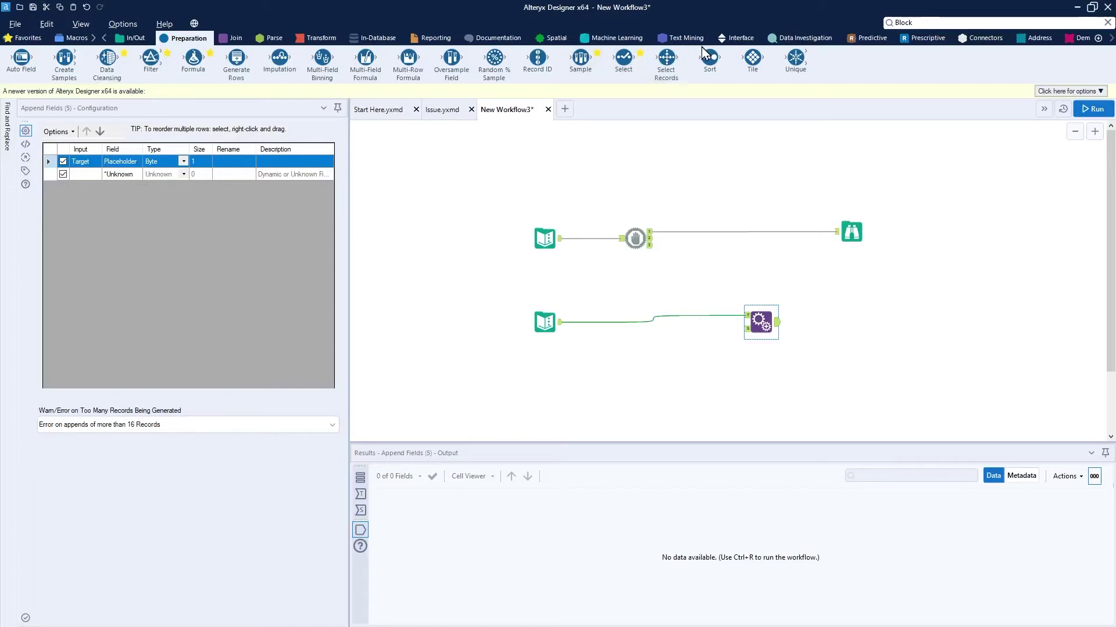
Wire a Sample tool keeping First 1 row from another Block Until Done output, then shift Append Fields right.
{"action": "left_click_drag", "start_coordinate": [577, 65], "coordinate": [710, 266]}
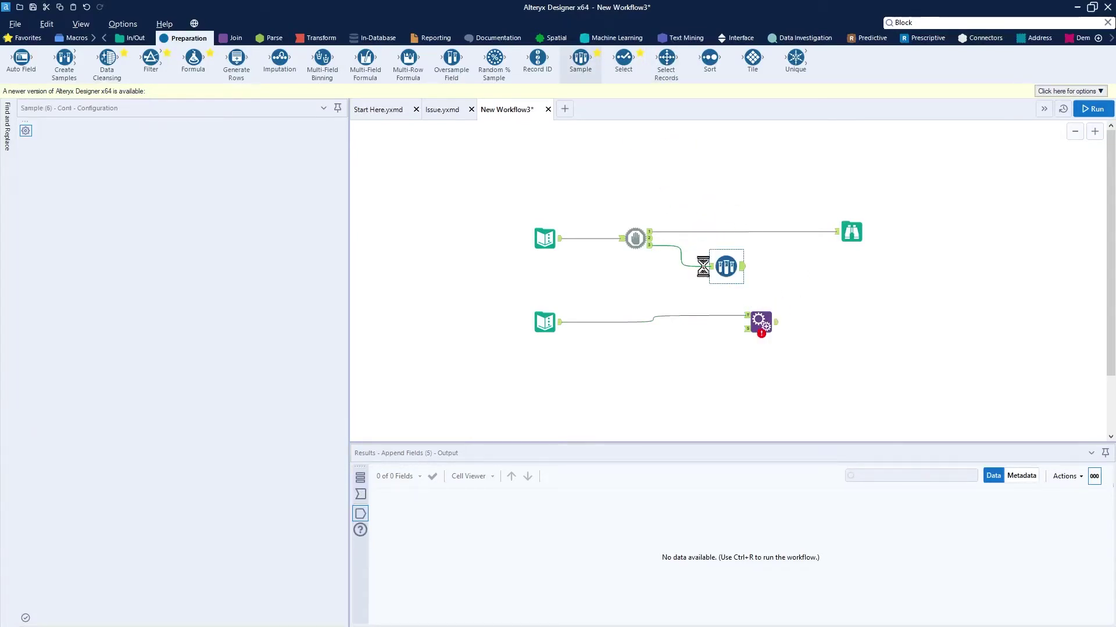
{"action": "left_click", "coordinate": [654, 248]}
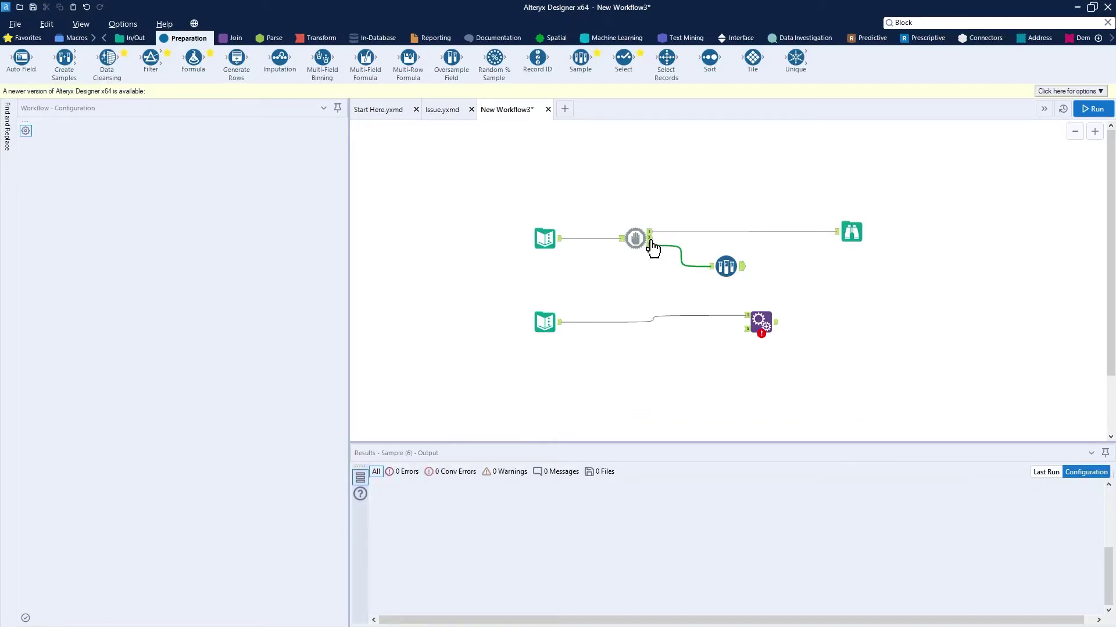
{"action": "key", "text": "Delete"}
{"action": "left_click_drag", "start_coordinate": [650, 240], "coordinate": [726, 266]}
{"action": "left_click", "coordinate": [726, 266]}
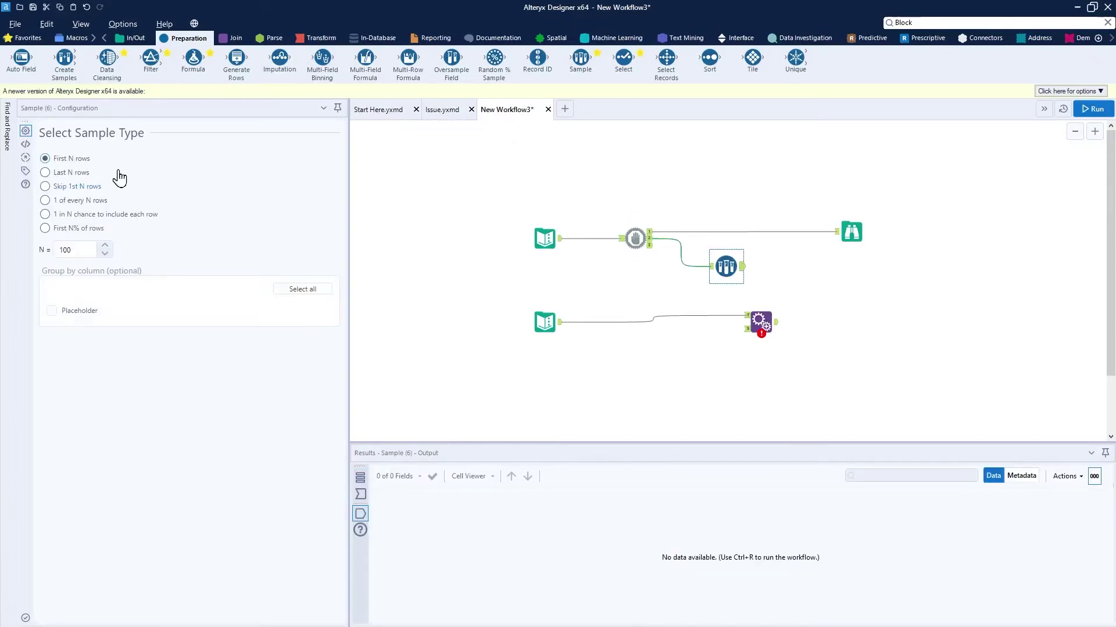
{"action": "left_click", "coordinate": [84, 250]}
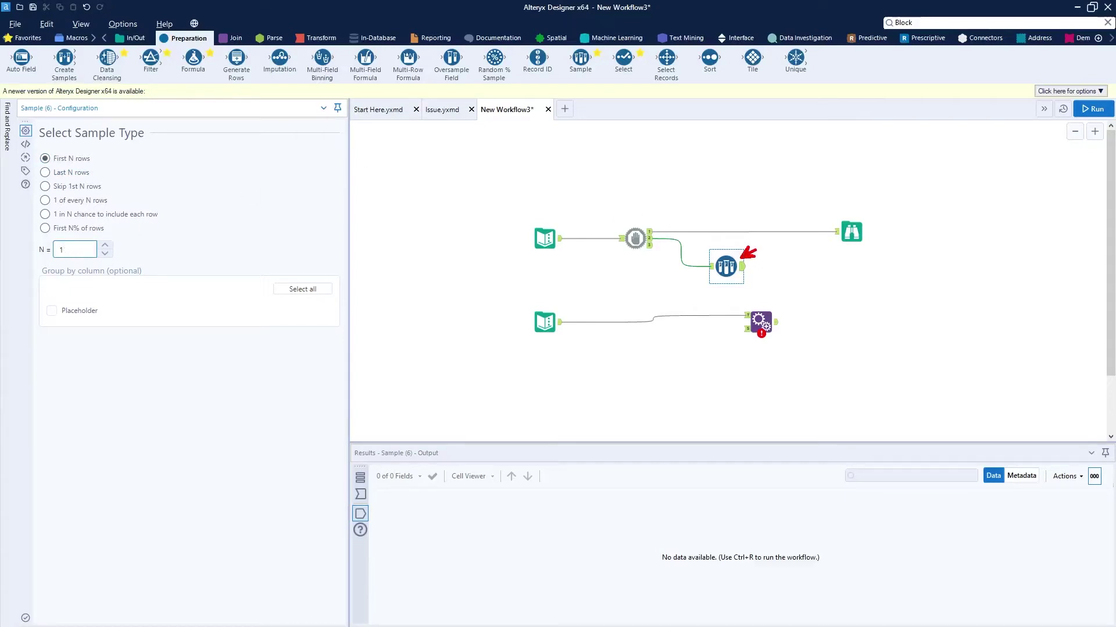
{"action": "left_click", "coordinate": [764, 316]}
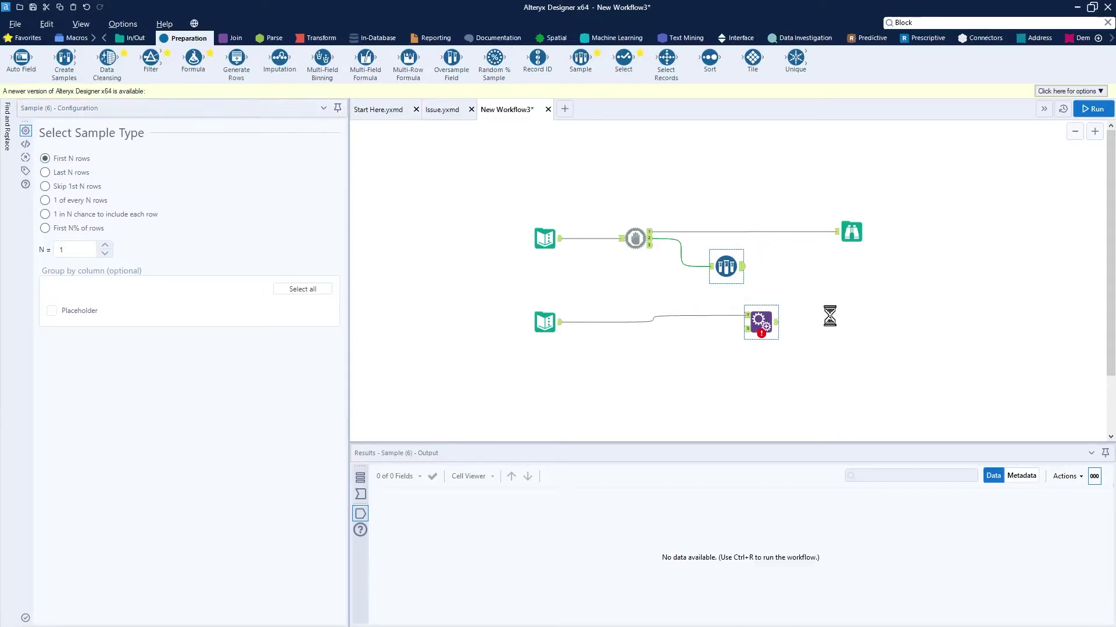
{"action": "left_click_drag", "start_coordinate": [831, 316], "coordinate": [855, 316]}
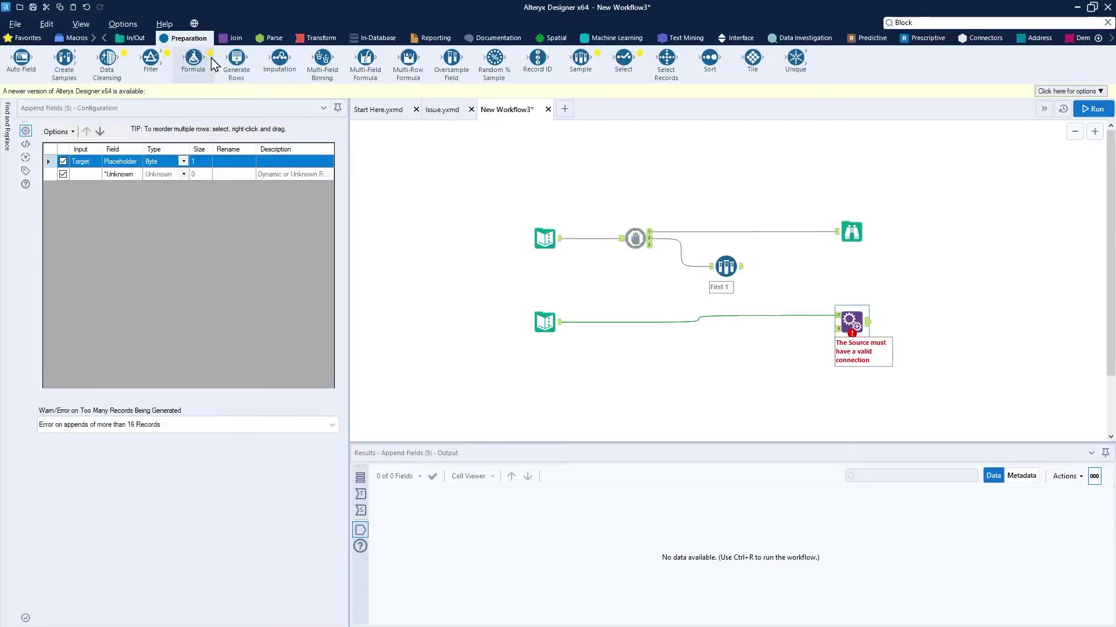
Add a Formula after the Sample that writes 1 into the Placeholder column.
{"action": "left_click_drag", "start_coordinate": [194, 58], "coordinate": [782, 272]}
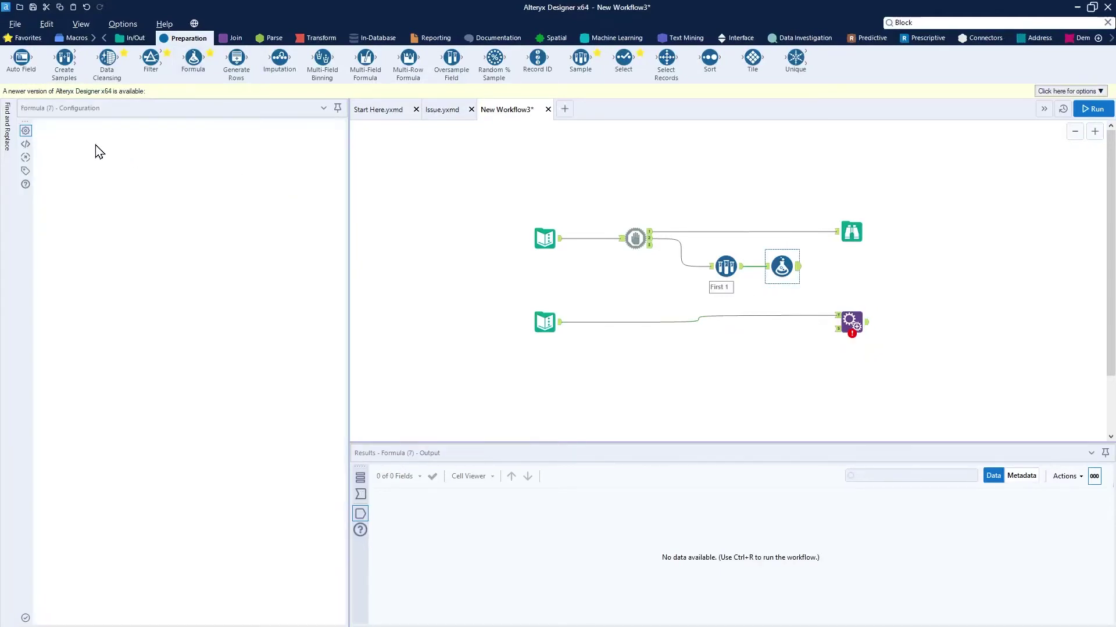
{"action": "left_click", "coordinate": [157, 138]}
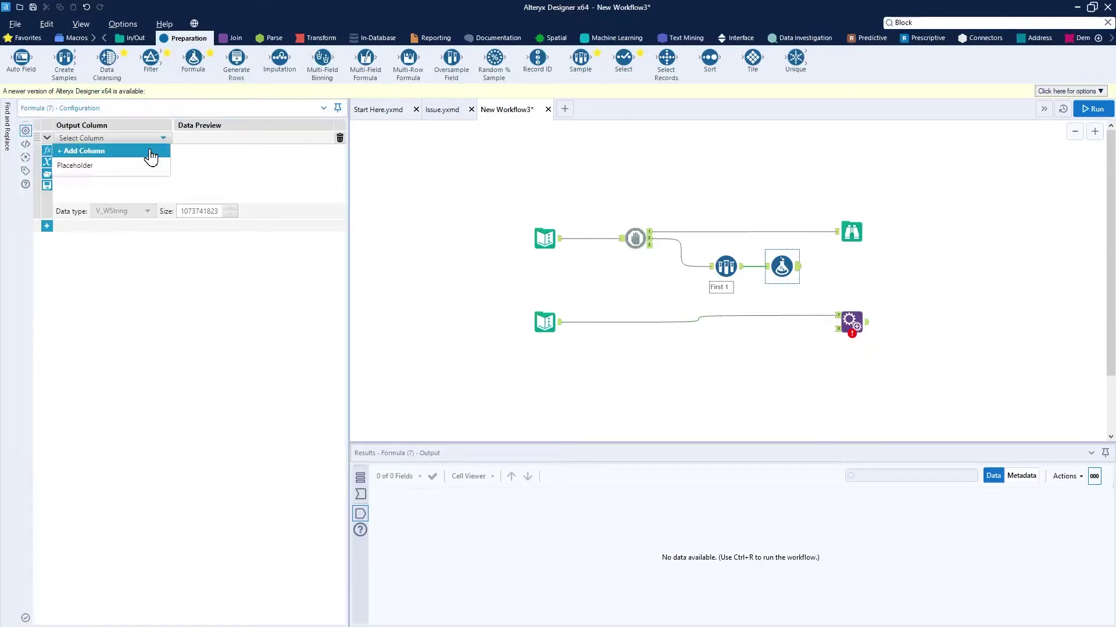
{"action": "left_click", "coordinate": [98, 142]}
{"action": "left_click", "coordinate": [102, 166]}
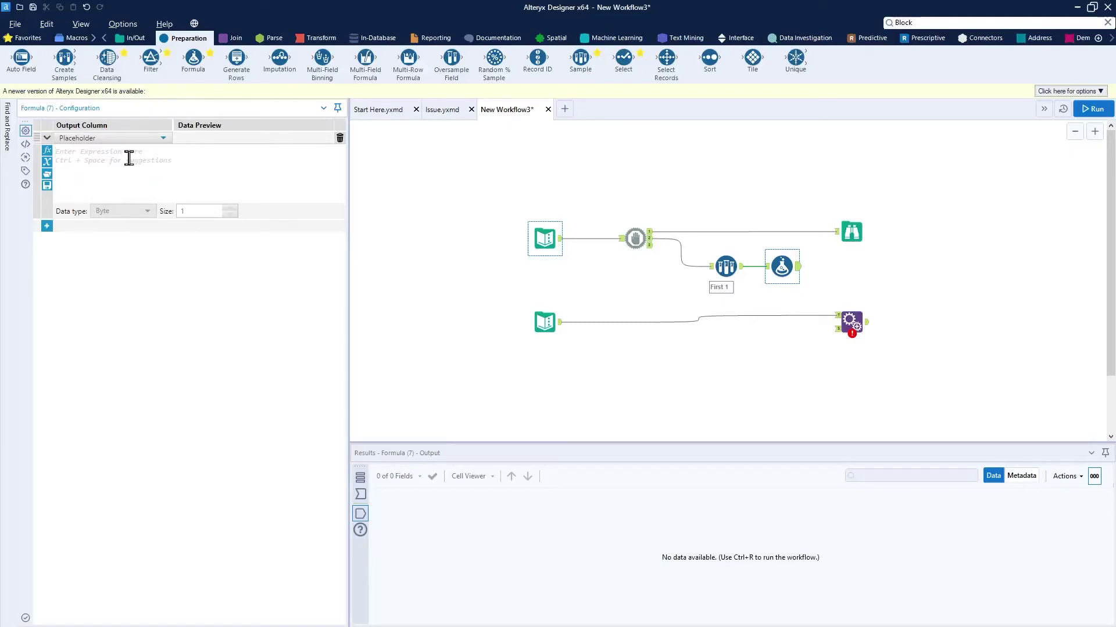
{"action": "type", "text": "1"}
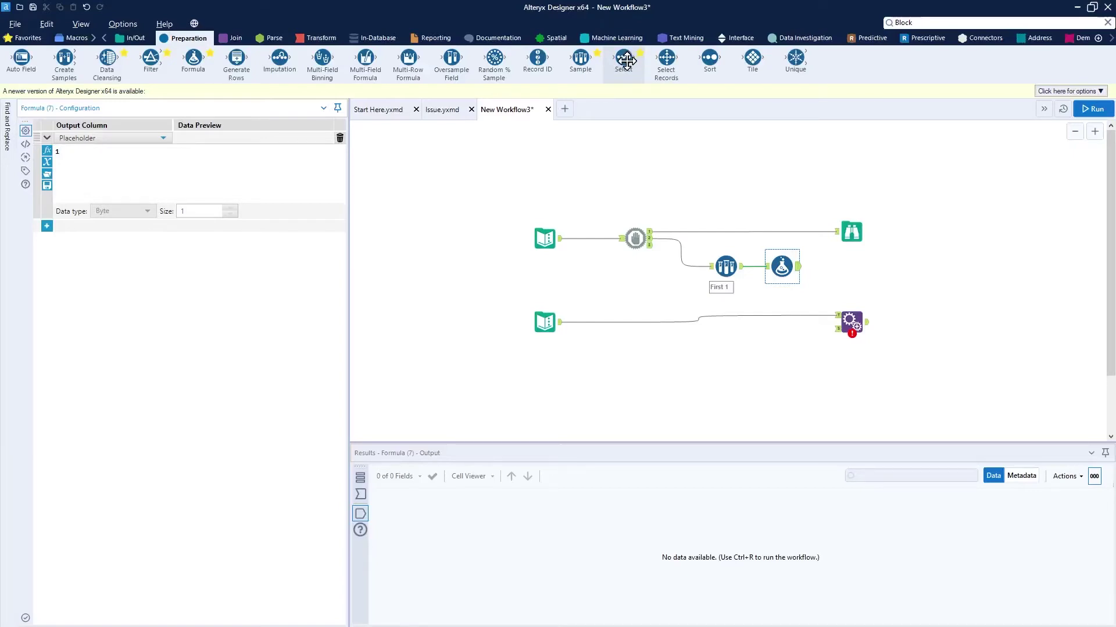
Add a Select after the Formula with *Unknown unchecked, feeding Append Fields' Source anchor.
{"action": "left_click_drag", "start_coordinate": [625, 60], "coordinate": [849, 266]}
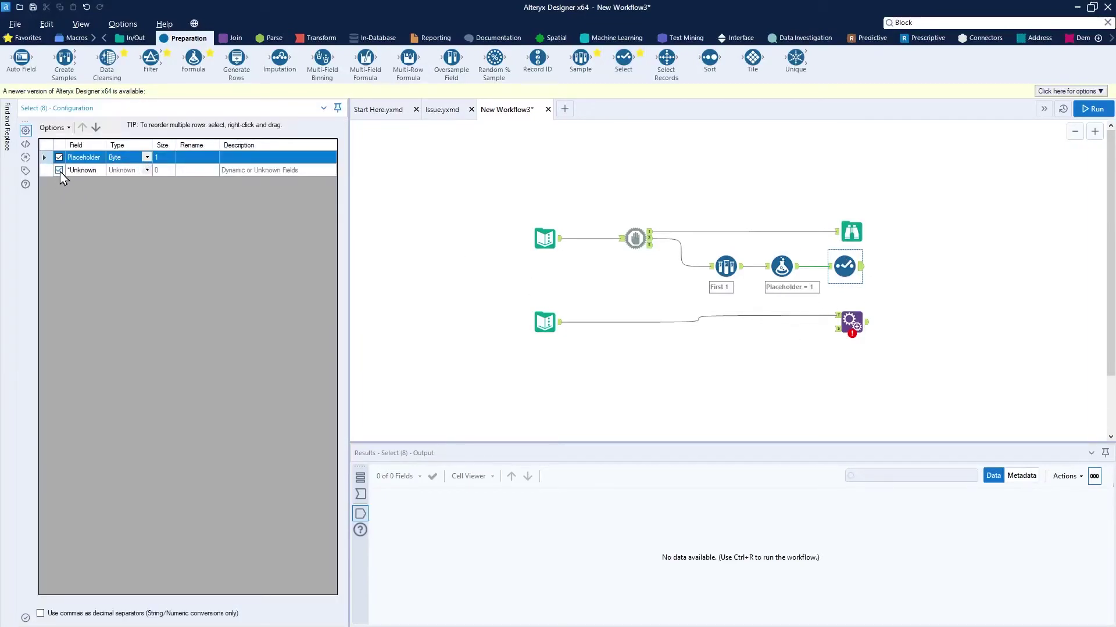
{"action": "left_click", "coordinate": [60, 170]}
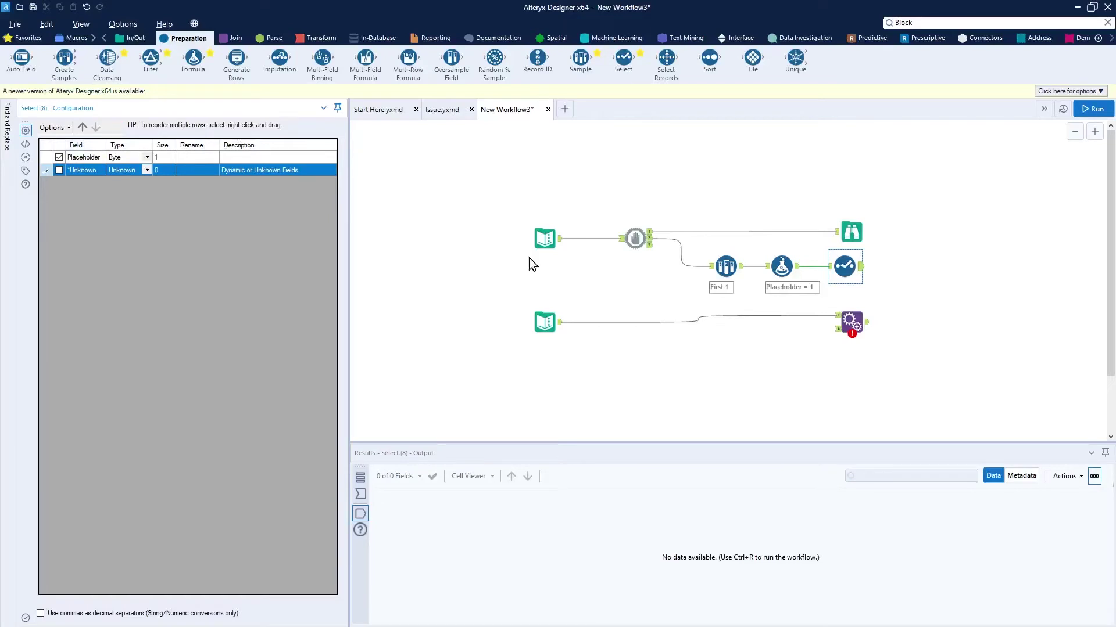
{"action": "left_click", "coordinate": [849, 321]}
{"action": "left_click_drag", "start_coordinate": [848, 322], "coordinate": [940, 325]}
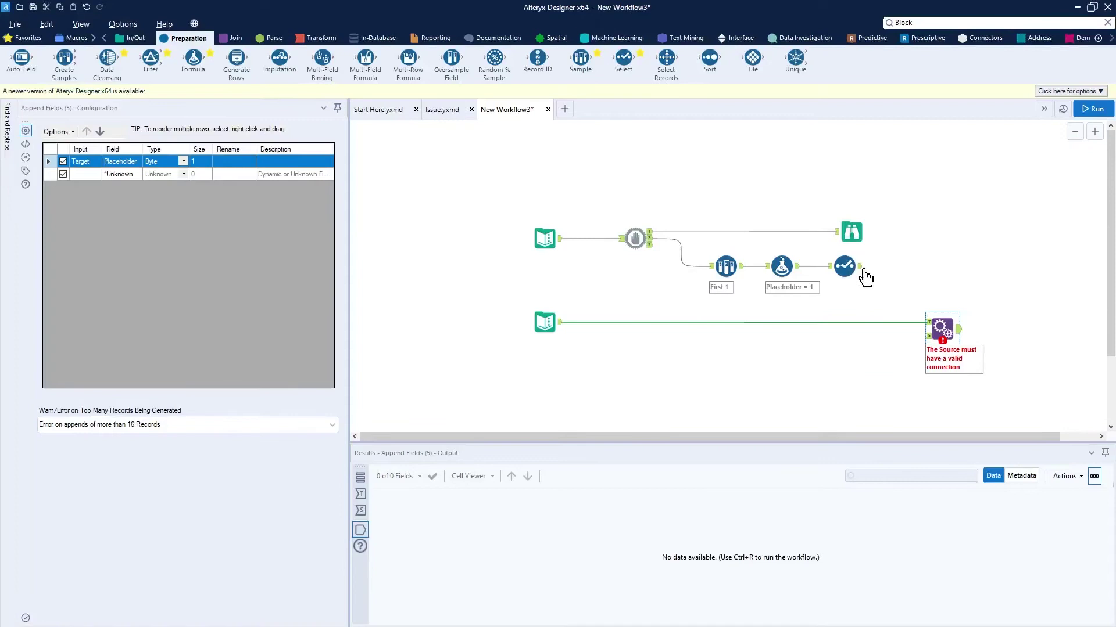
{"action": "left_click_drag", "start_coordinate": [860, 267], "coordinate": [951, 351]}
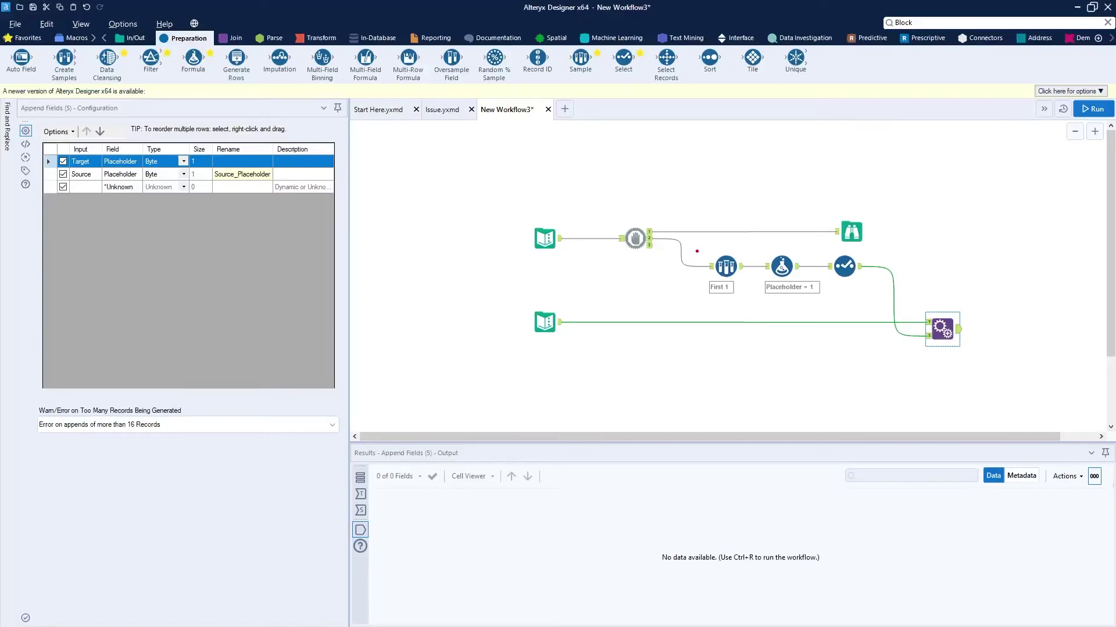
Uncheck the Source and Target Placeholder fields in Append Fields and move Browse far right.
{"action": "mouse_move", "coordinate": [696, 251]}
{"action": "left_mouse_down"}
{"action": "mouse_move", "coordinate": [880, 289]}
{"action": "mouse_move", "coordinate": [977, 361]}
{"action": "left_mouse_up"}
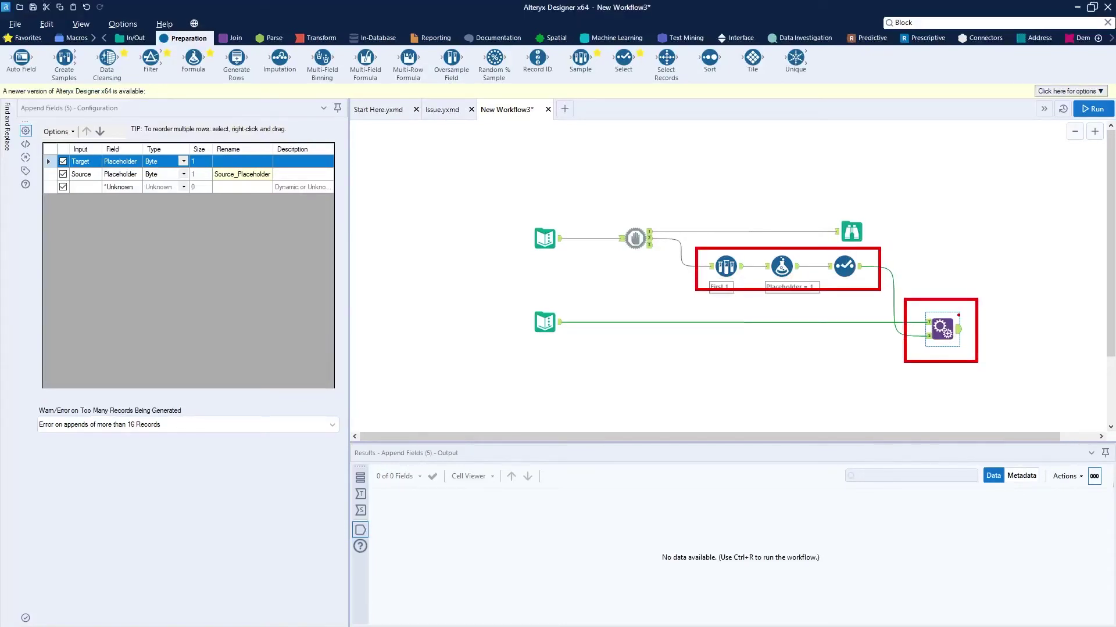
{"action": "key", "text": "Escape"}
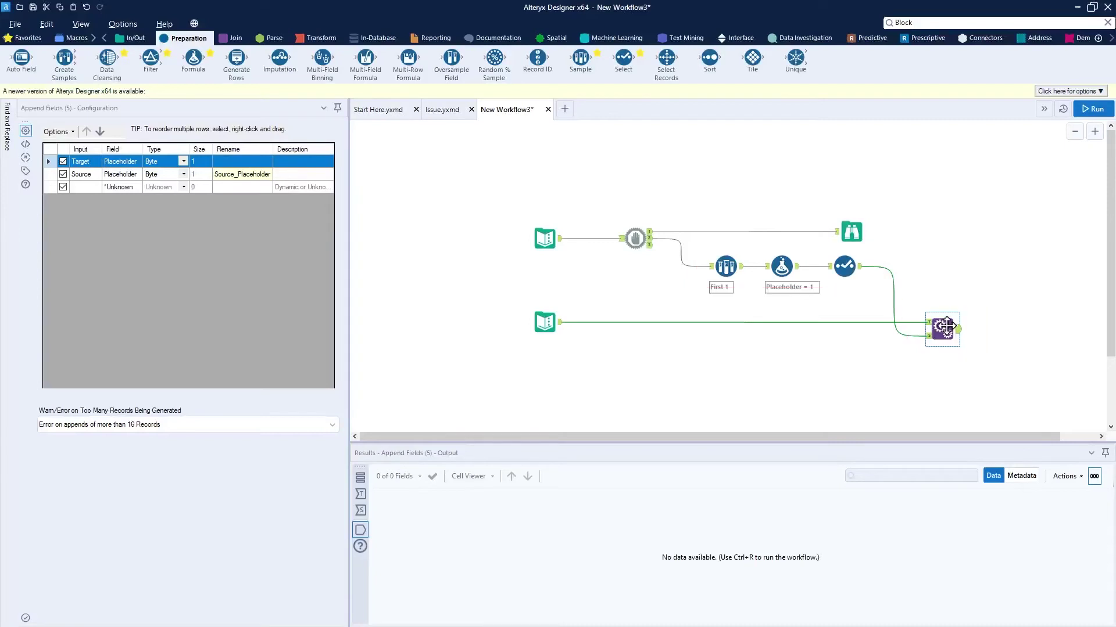
{"action": "left_click", "coordinate": [62, 175]}
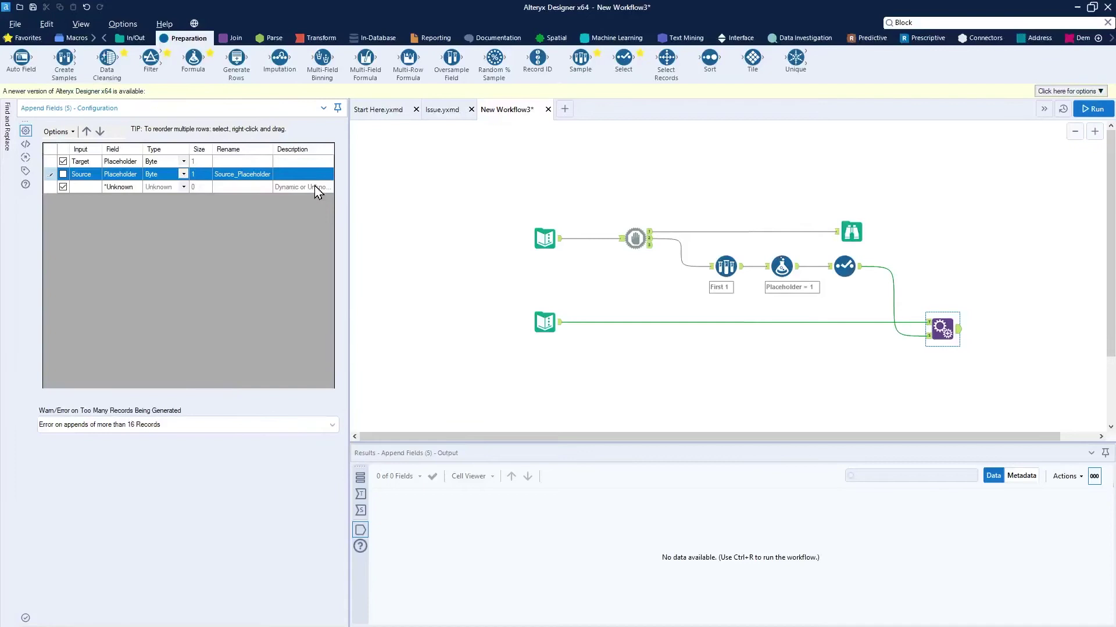
{"action": "left_click", "coordinate": [63, 162]}
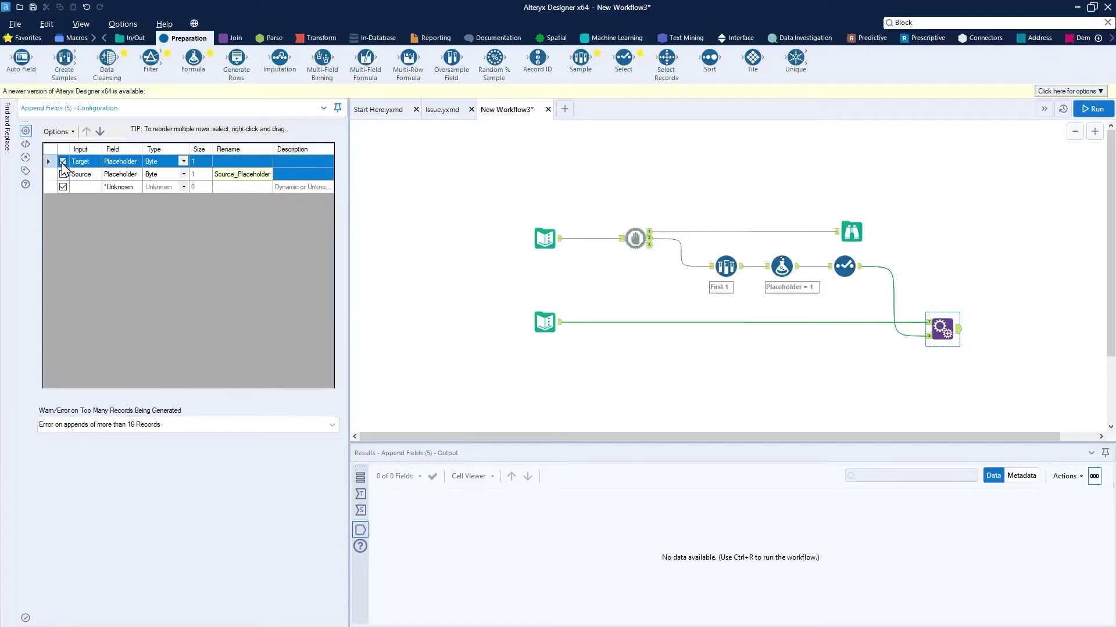
{"action": "left_click_drag", "start_coordinate": [846, 235], "coordinate": [1060, 232]}
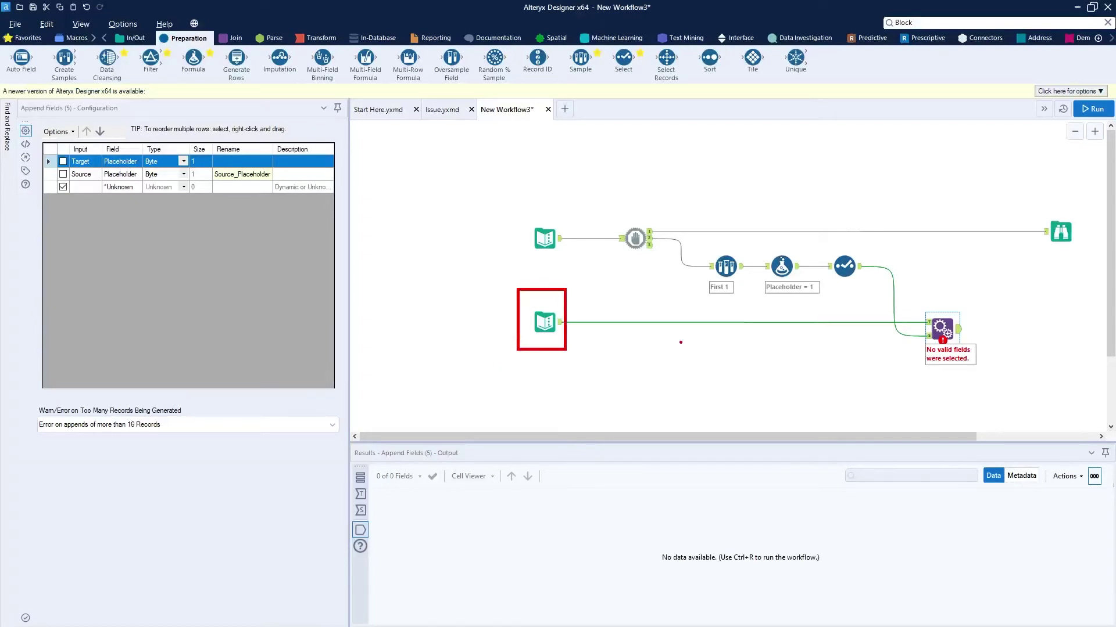
Add a Browse after Append Fields and convert both Text Inputs into Macro Inputs.
{"action": "left_click", "coordinate": [133, 38]}
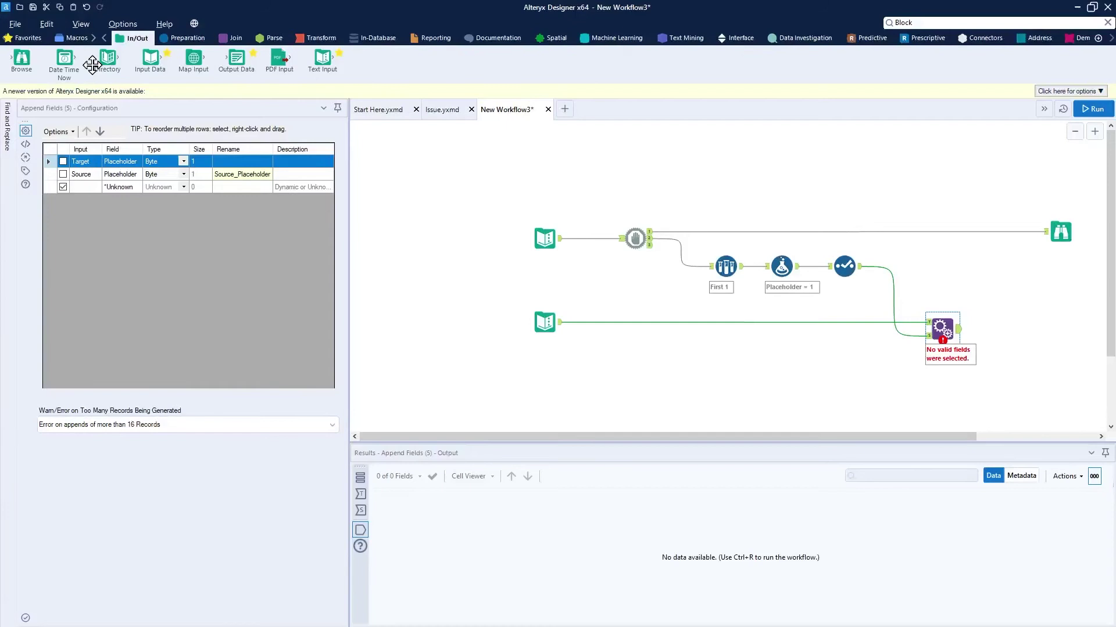
{"action": "left_click_drag", "start_coordinate": [22, 59], "coordinate": [1066, 330]}
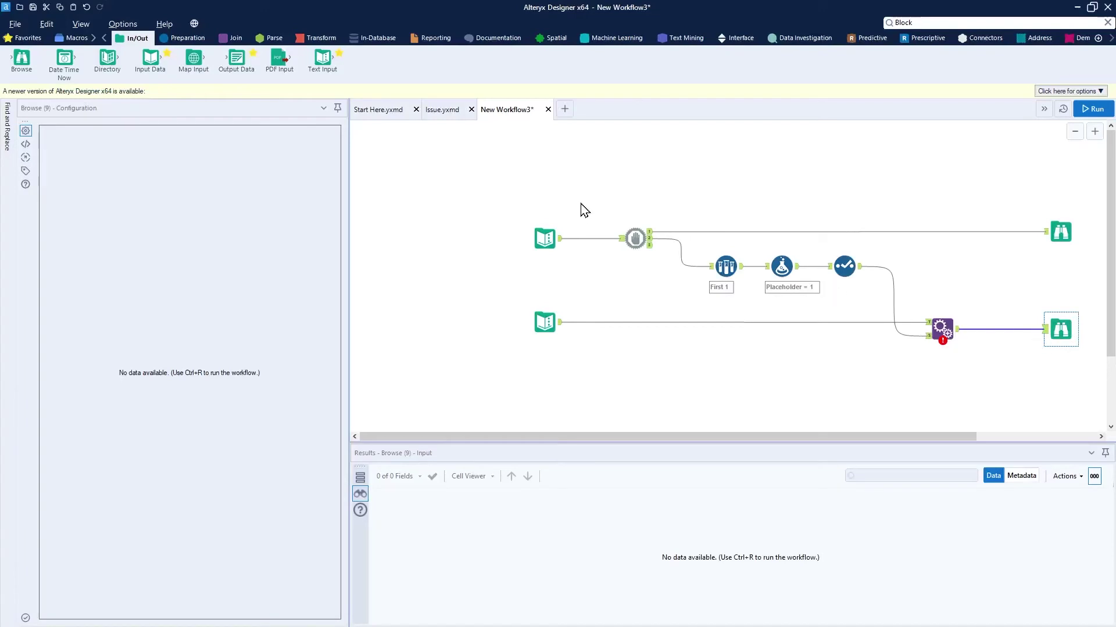
{"action": "left_click", "coordinate": [544, 239]}
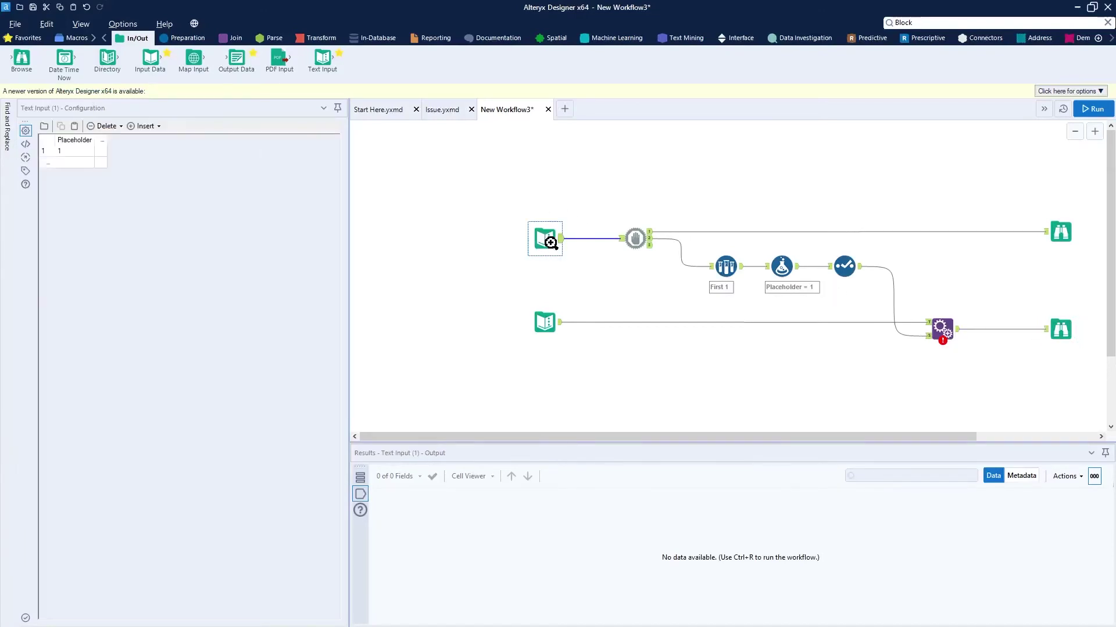
{"action": "right_click", "coordinate": [550, 243]}
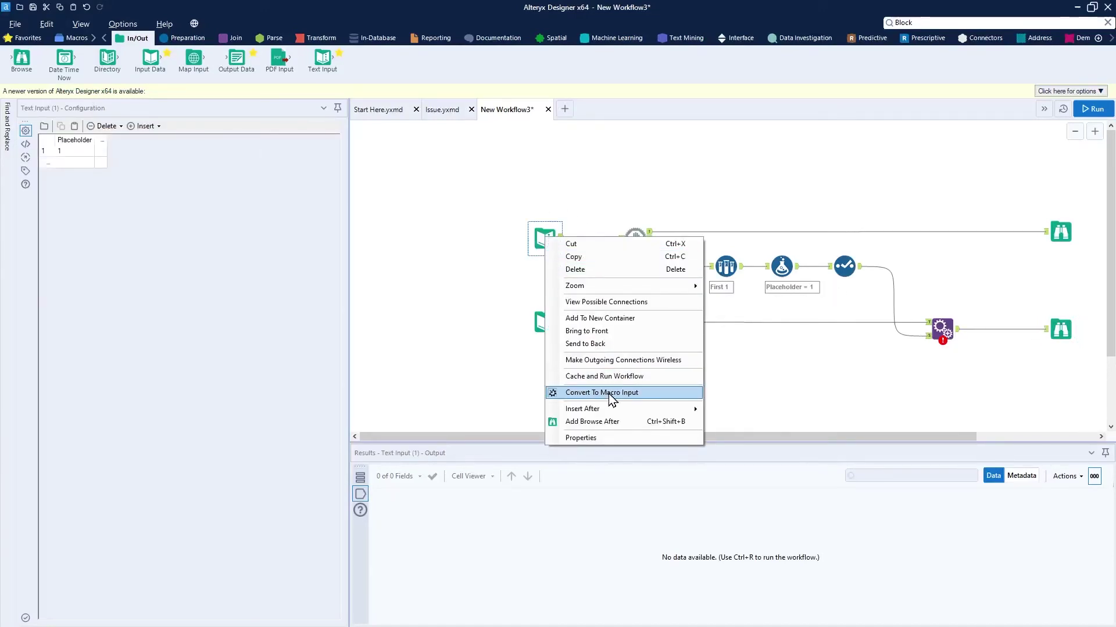
{"action": "left_click", "coordinate": [677, 392]}
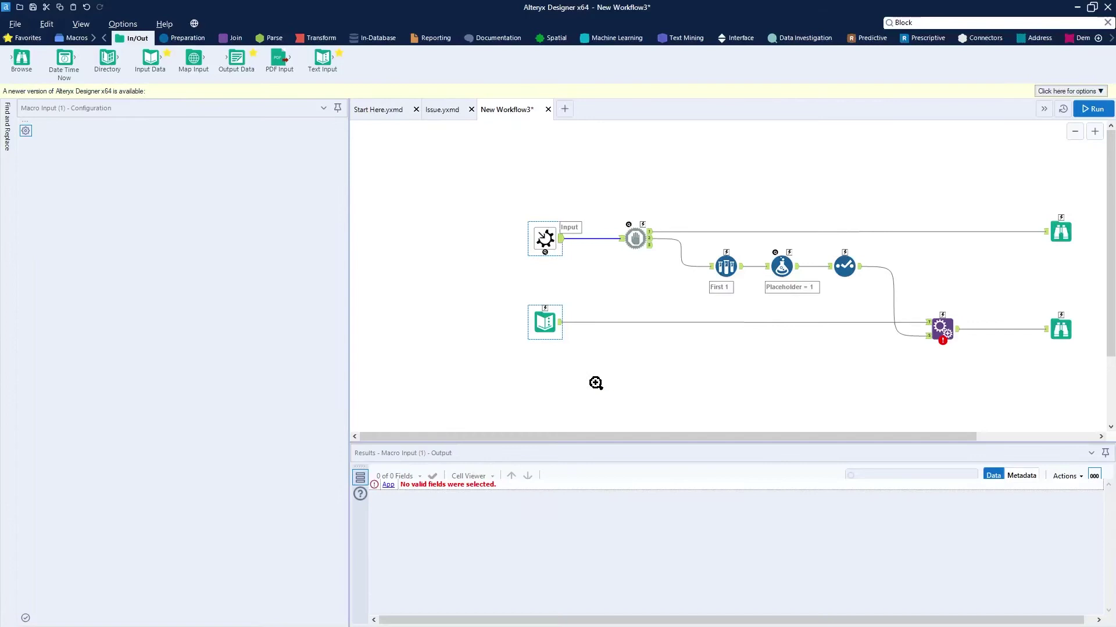
{"action": "right_click", "coordinate": [544, 321]}
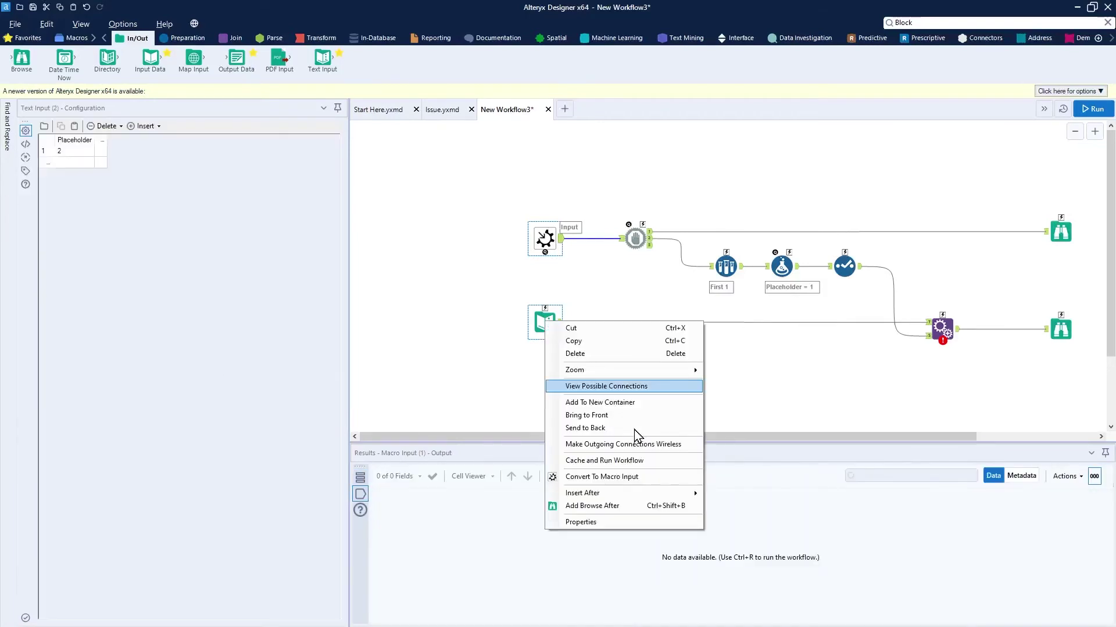
{"action": "left_click", "coordinate": [635, 479]}
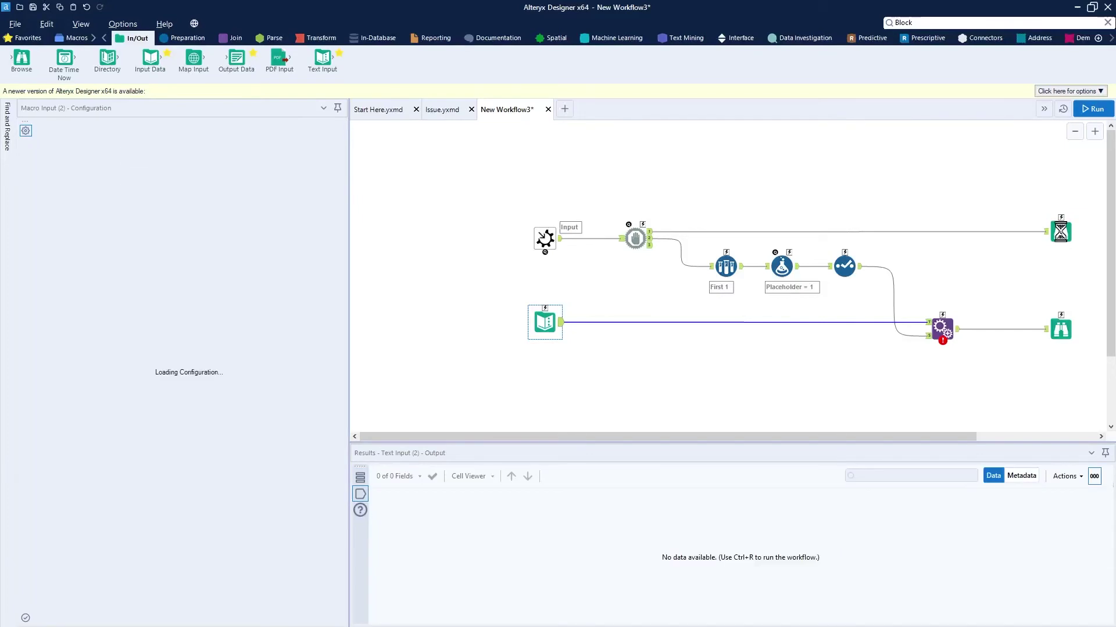
Convert both Browse tools into Macro Outputs.
{"action": "left_click", "coordinate": [1066, 244]}
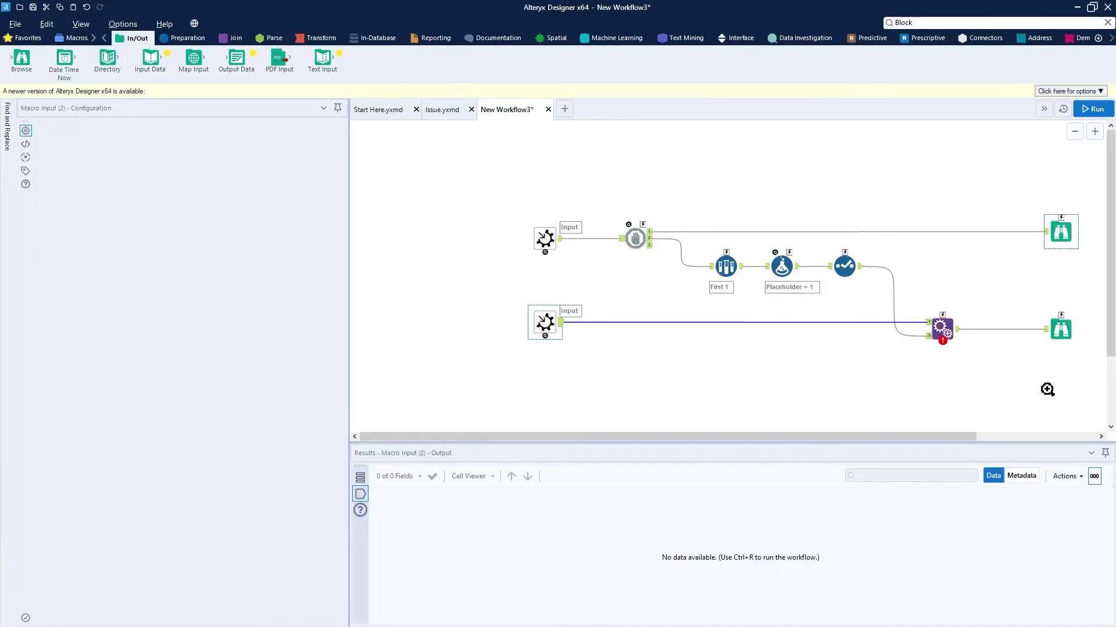
{"action": "right_click", "coordinate": [1061, 232]}
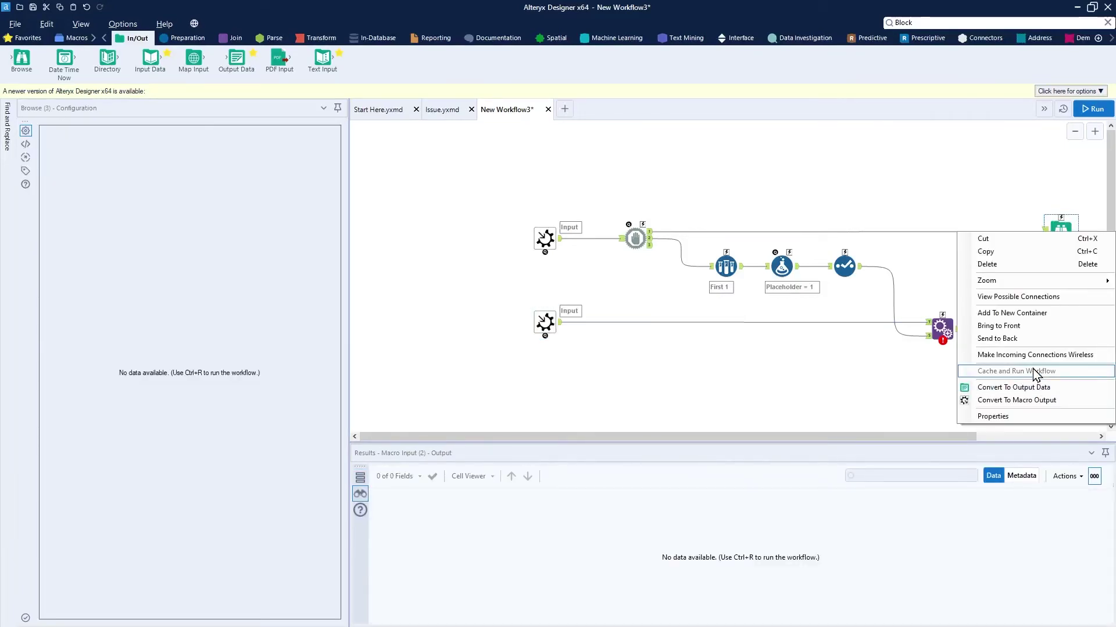
{"action": "left_click", "coordinate": [1016, 401]}
{"action": "left_click", "coordinate": [1065, 330]}
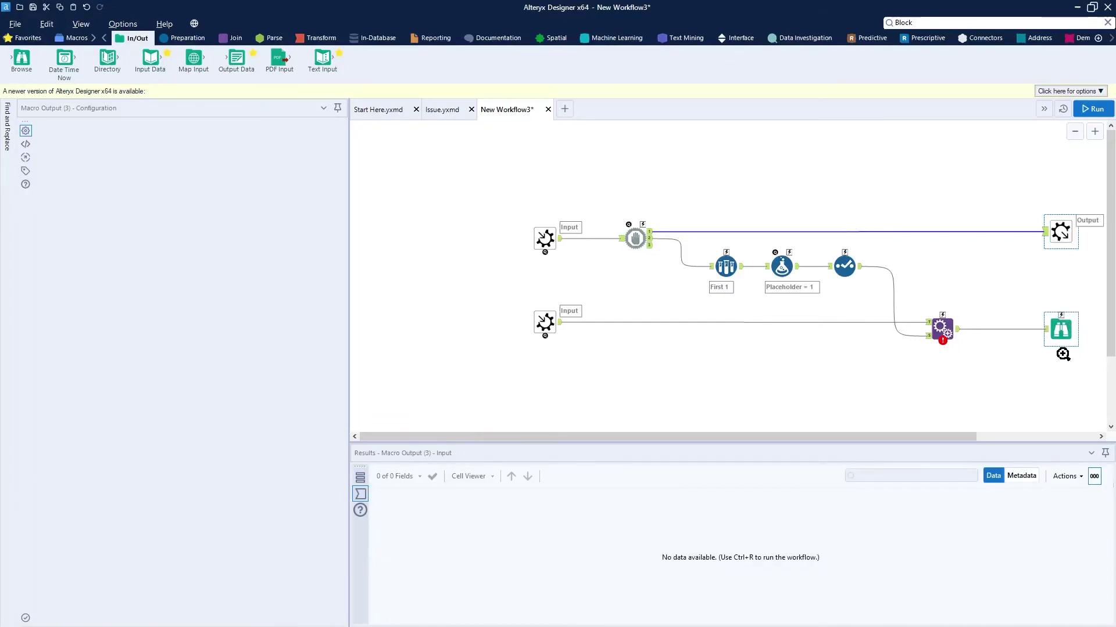
{"action": "right_click", "coordinate": [1060, 328]}
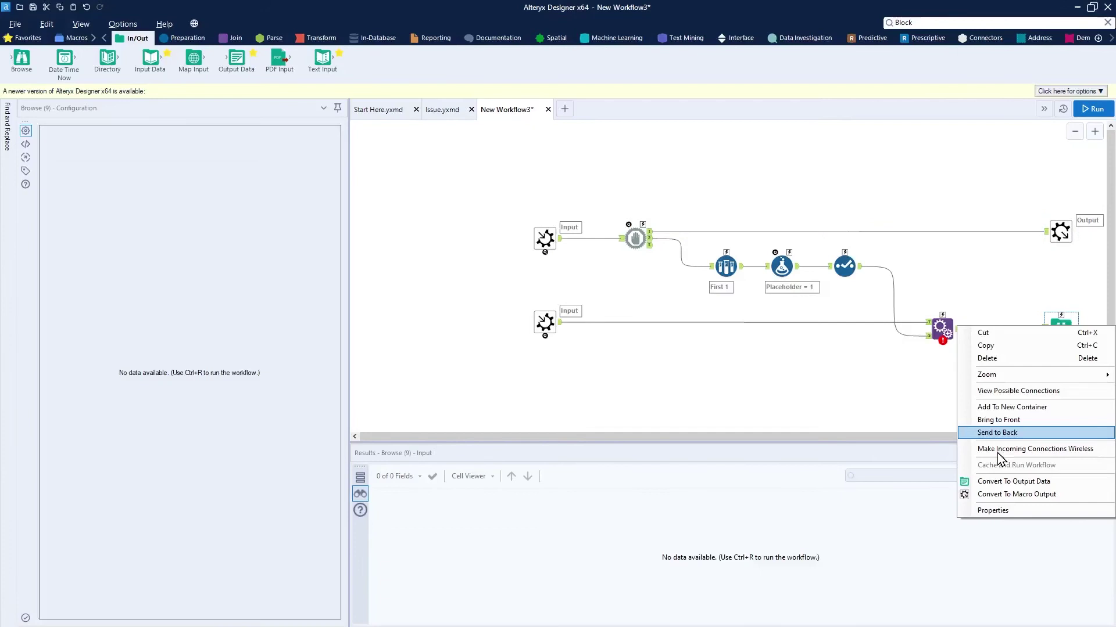
{"action": "left_click", "coordinate": [1008, 494]}
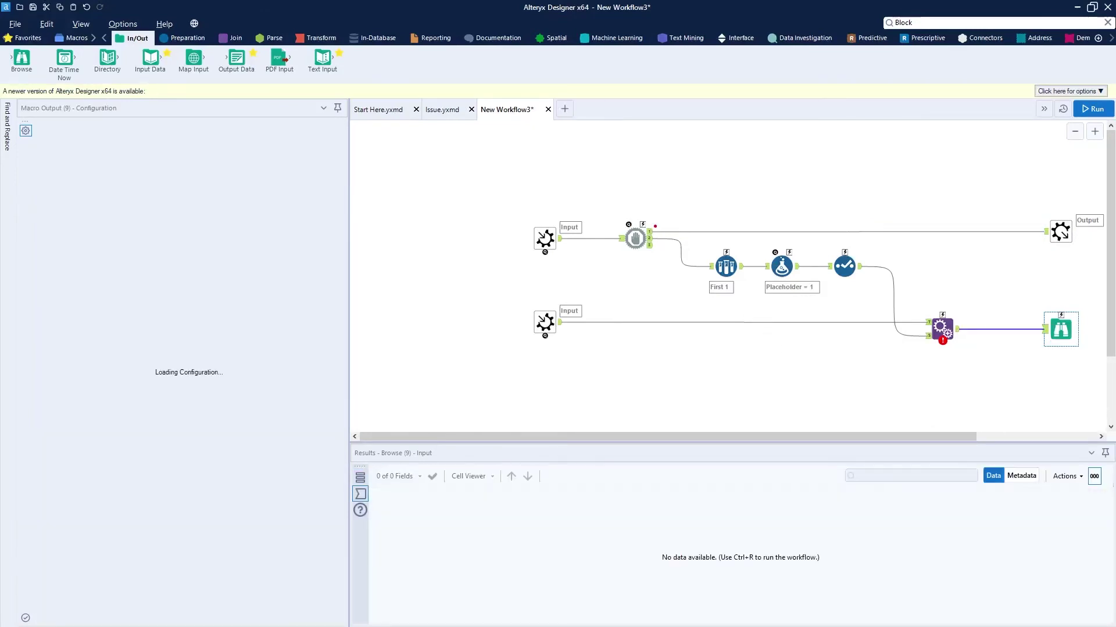
Set anchor abbreviation 1 on the top Macro Input/Output pair and 2 on the bottom pair.
{"action": "left_click", "coordinate": [549, 239]}
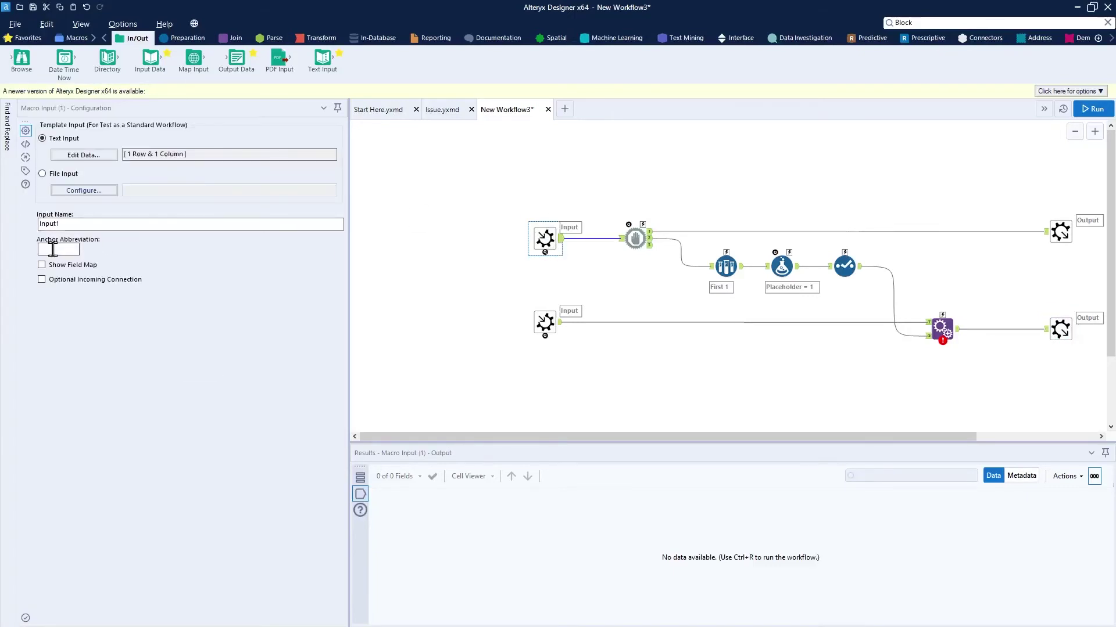
{"action": "left_click", "coordinate": [73, 249]}
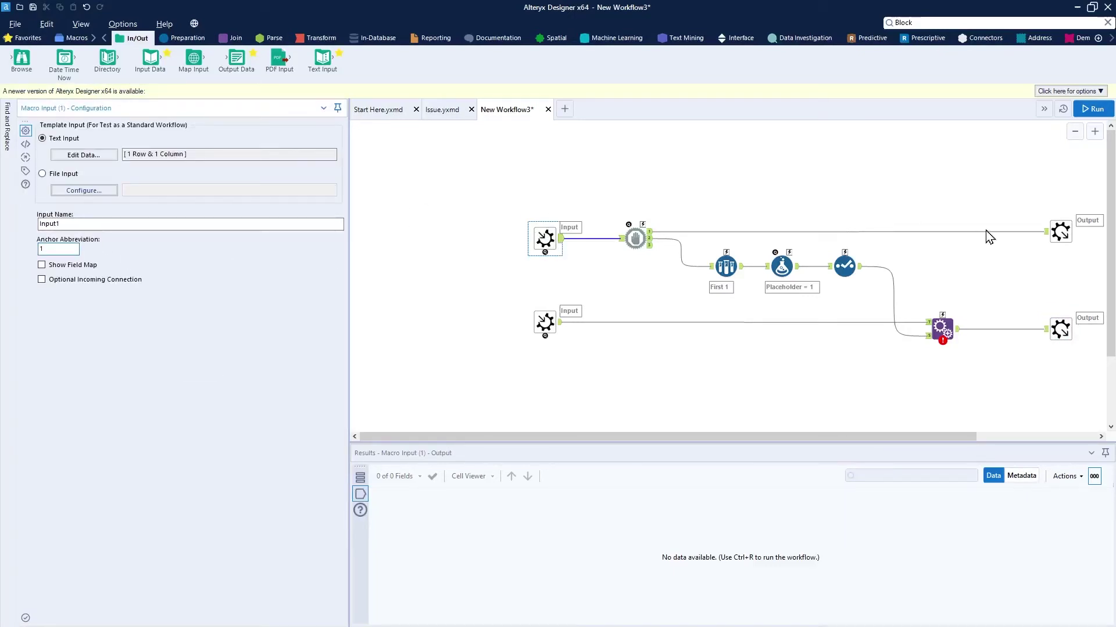
{"action": "left_click", "coordinate": [1061, 231]}
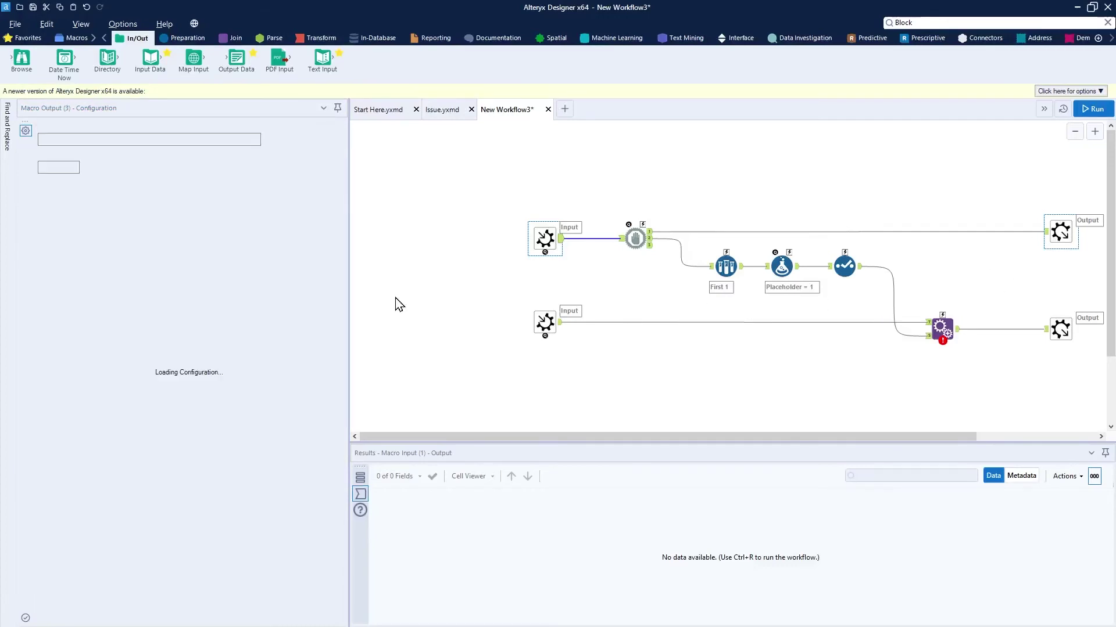
{"action": "left_click", "coordinate": [61, 168]}
{"action": "type", "text": "1"}
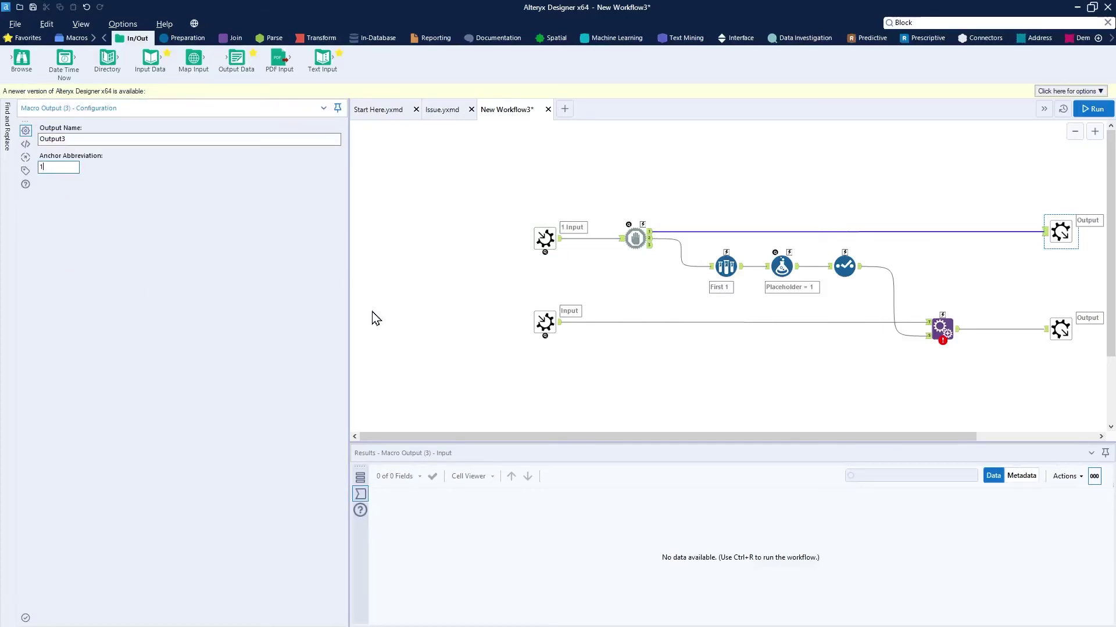
{"action": "left_click", "coordinate": [546, 323]}
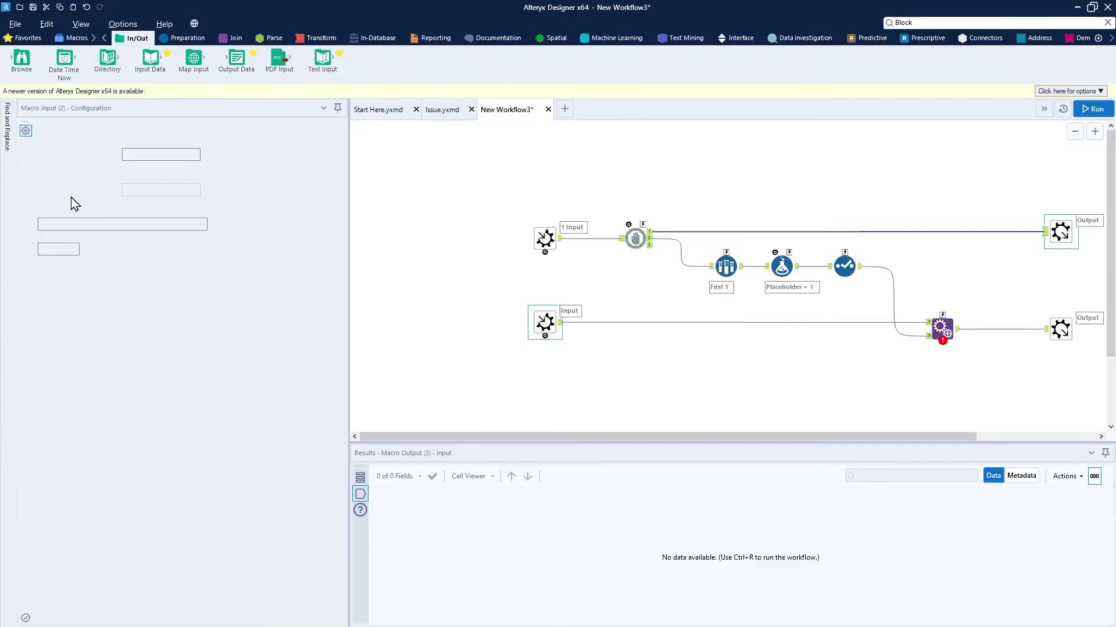
{"action": "left_click", "coordinate": [1058, 330]}
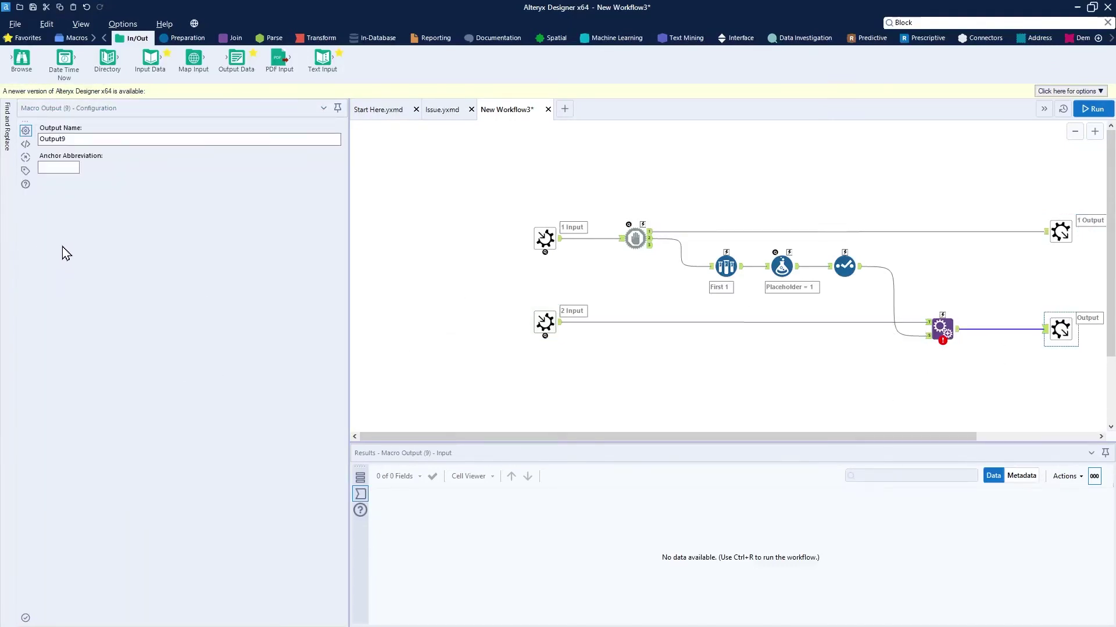
{"action": "left_click", "coordinate": [67, 164]}
{"action": "type", "text": "2"}
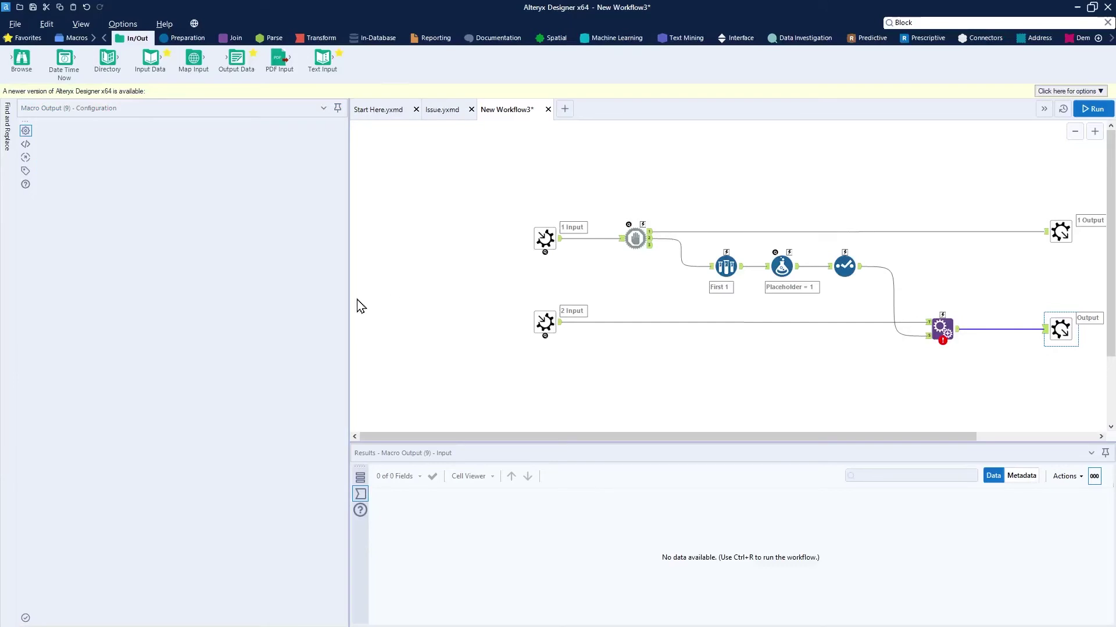
{"action": "left_click", "coordinate": [389, 279]}
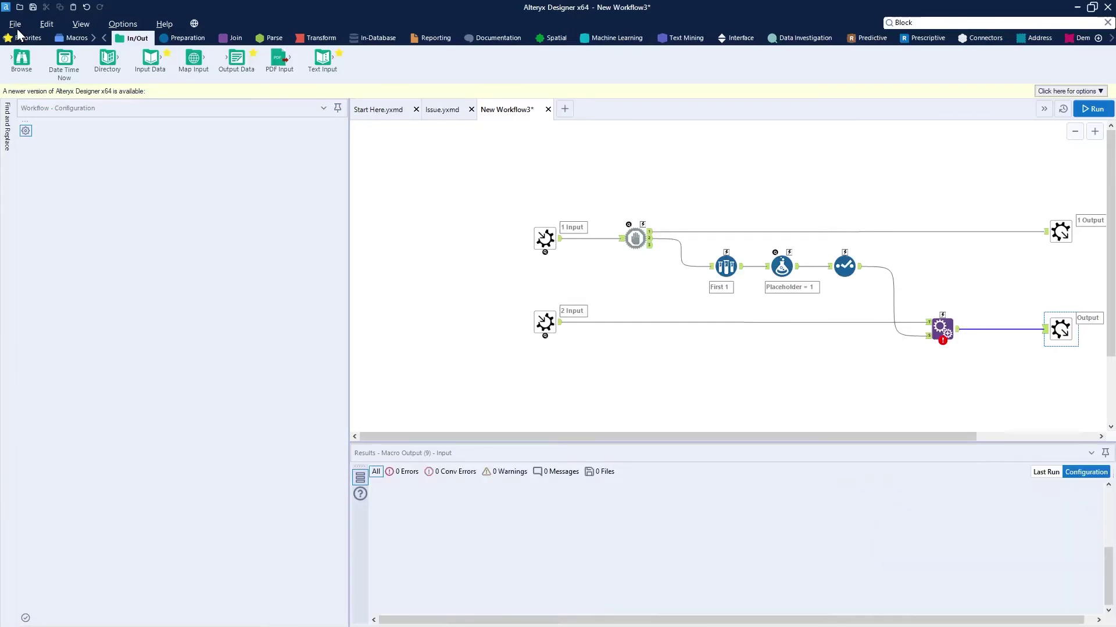
Save the macro as 'Parallel Block Until Done - Data in the Wild.yxmc' in Personal Macros.
{"action": "left_click", "coordinate": [15, 24]}
{"action": "mouse_move", "coordinate": [95, 140]}
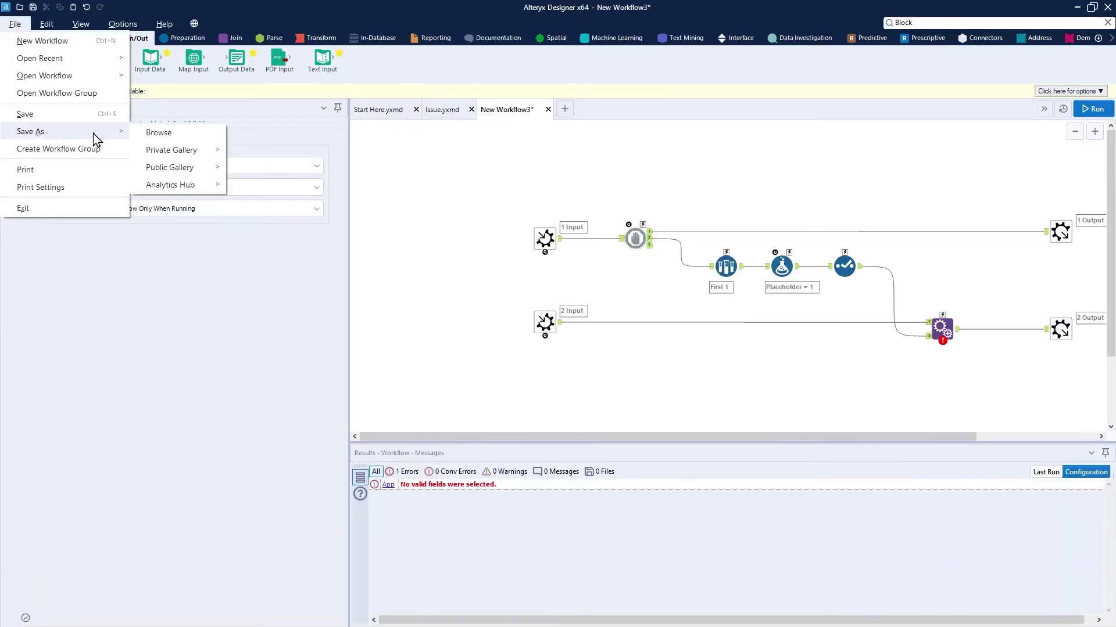
{"action": "left_click", "coordinate": [168, 136]}
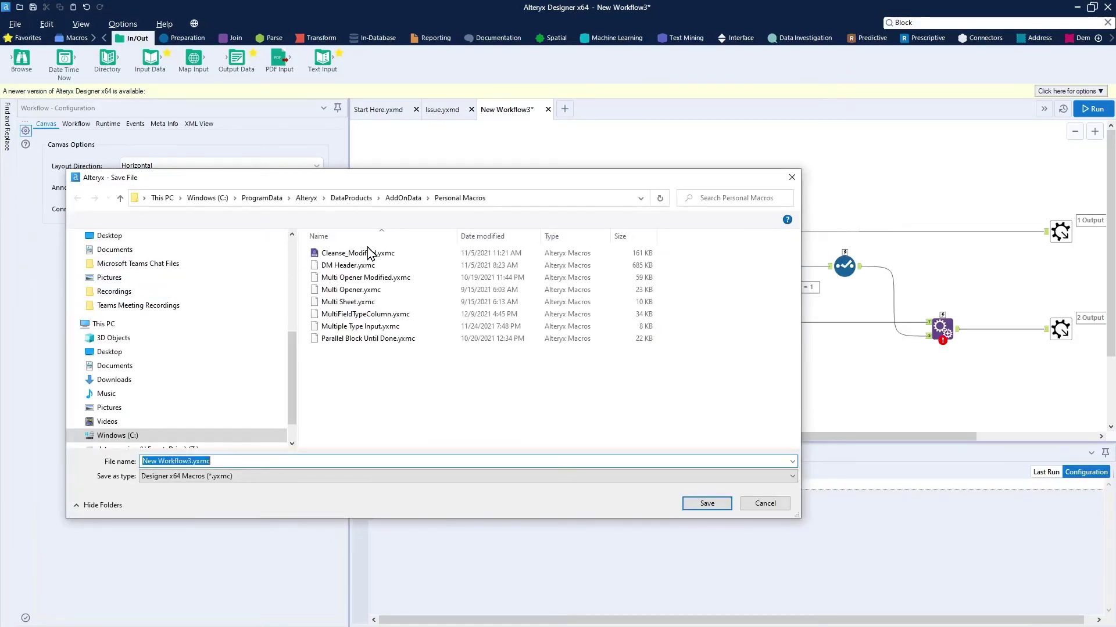
{"action": "left_click_drag", "start_coordinate": [214, 446], "coordinate": [105, 459]}
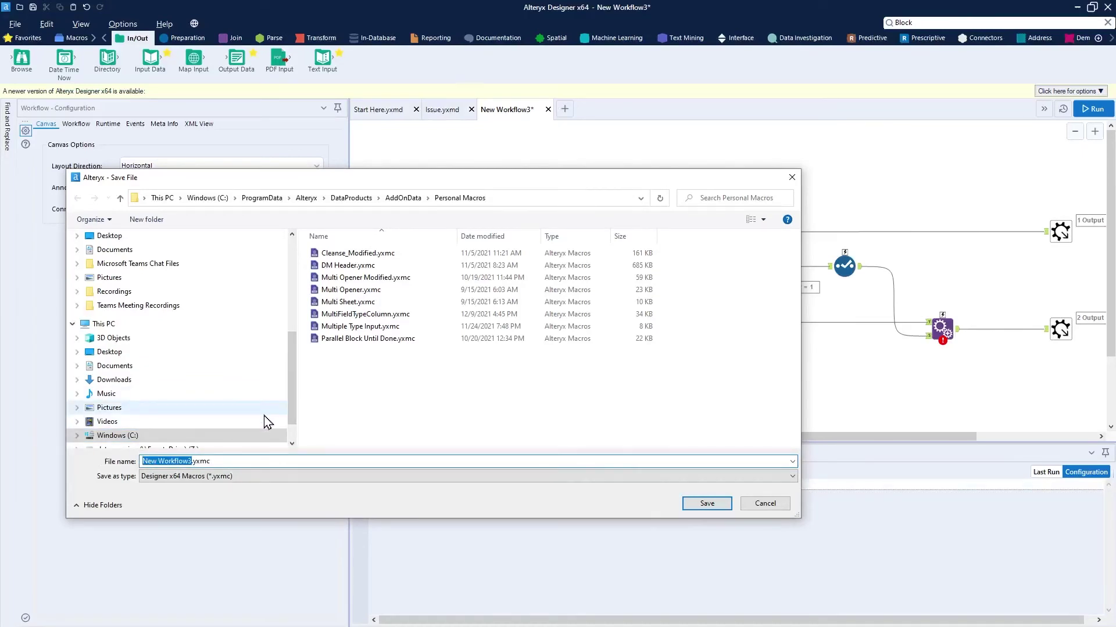
{"action": "type", "text": "Parallel Block u"}
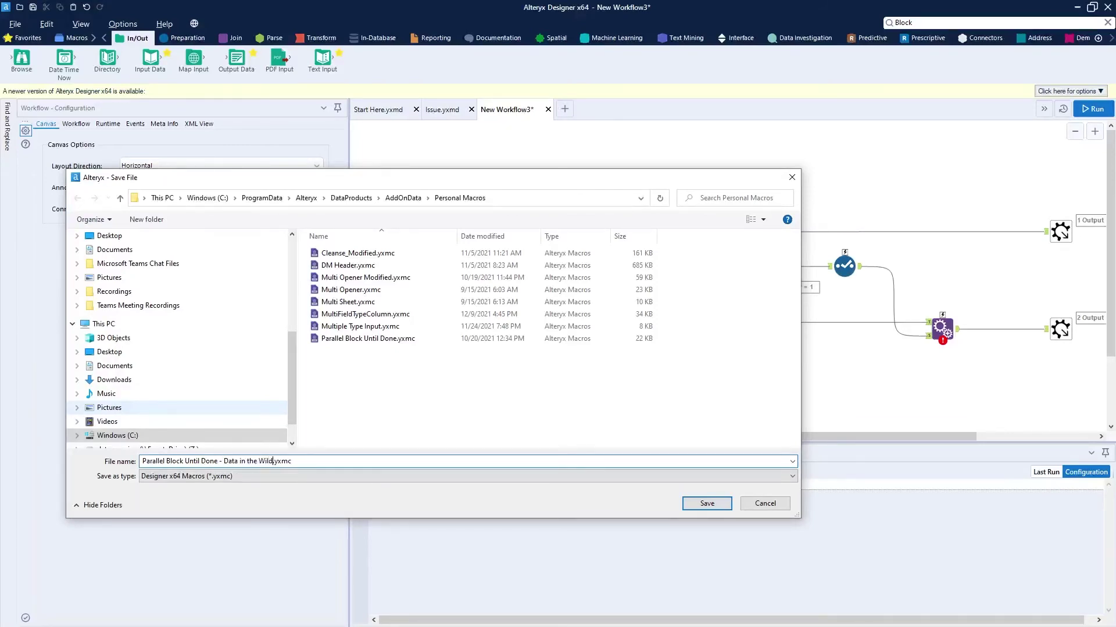
{"action": "left_click", "coordinate": [708, 504]}
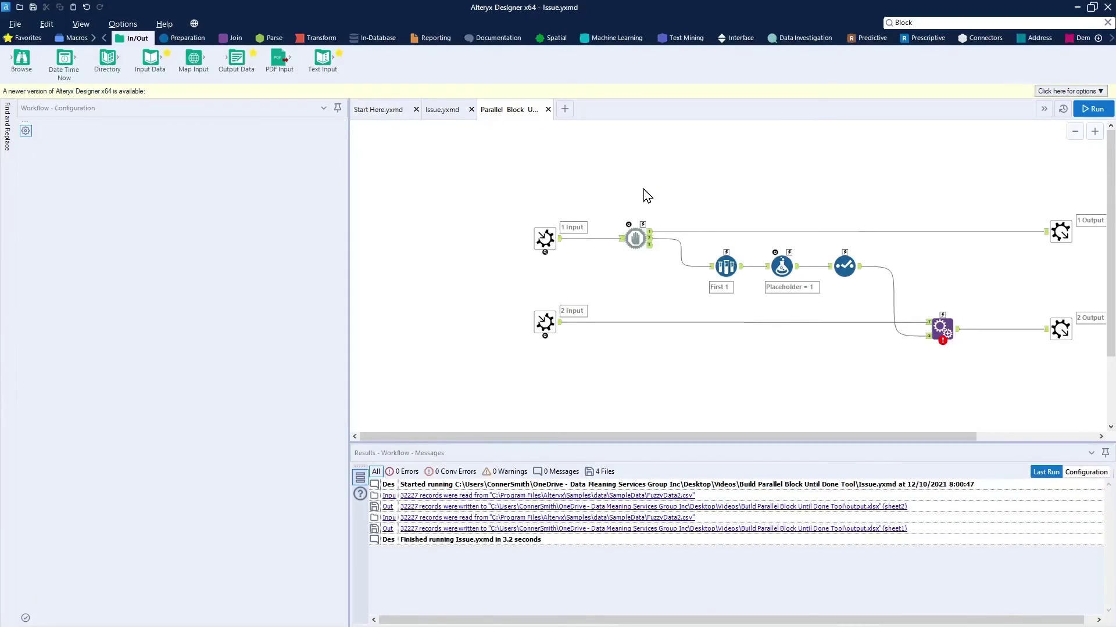
In Issue.yxmd, drop the Parallel Block Until Done macro onto the top FuzzyData2-to-sheet1 connection.
{"action": "left_click", "coordinate": [453, 111]}
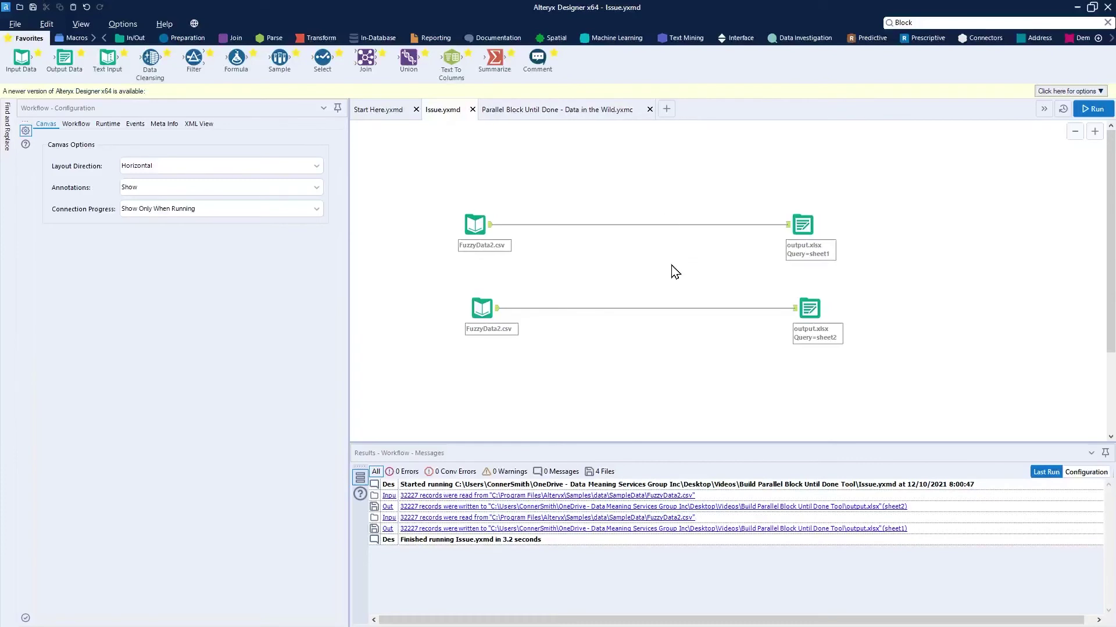
{"action": "right_click", "coordinate": [642, 256]}
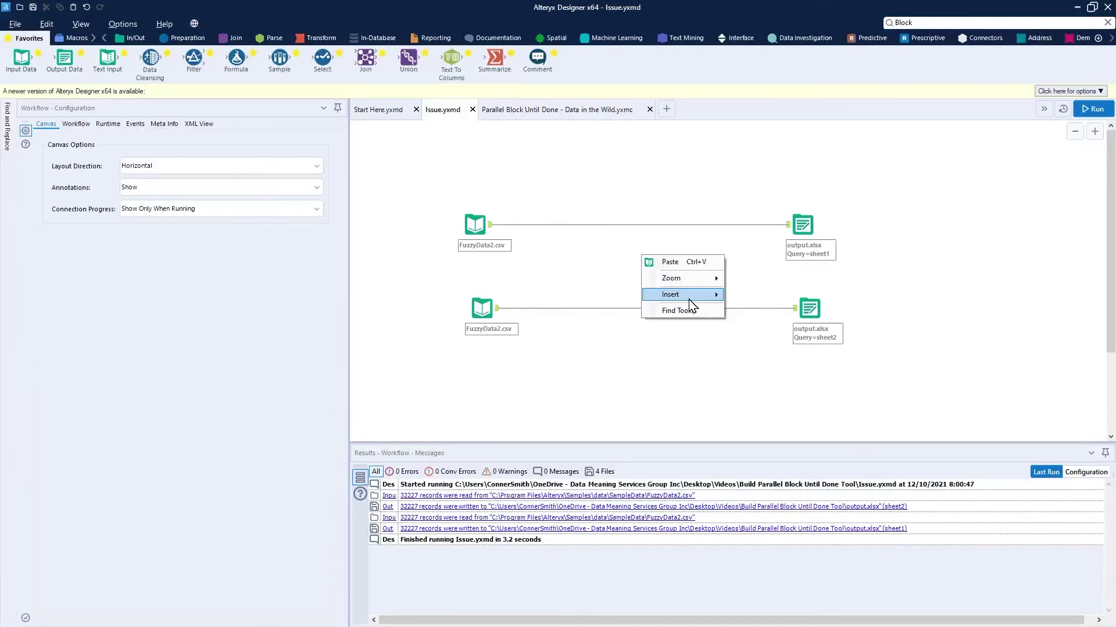
{"action": "mouse_move", "coordinate": [688, 298]}
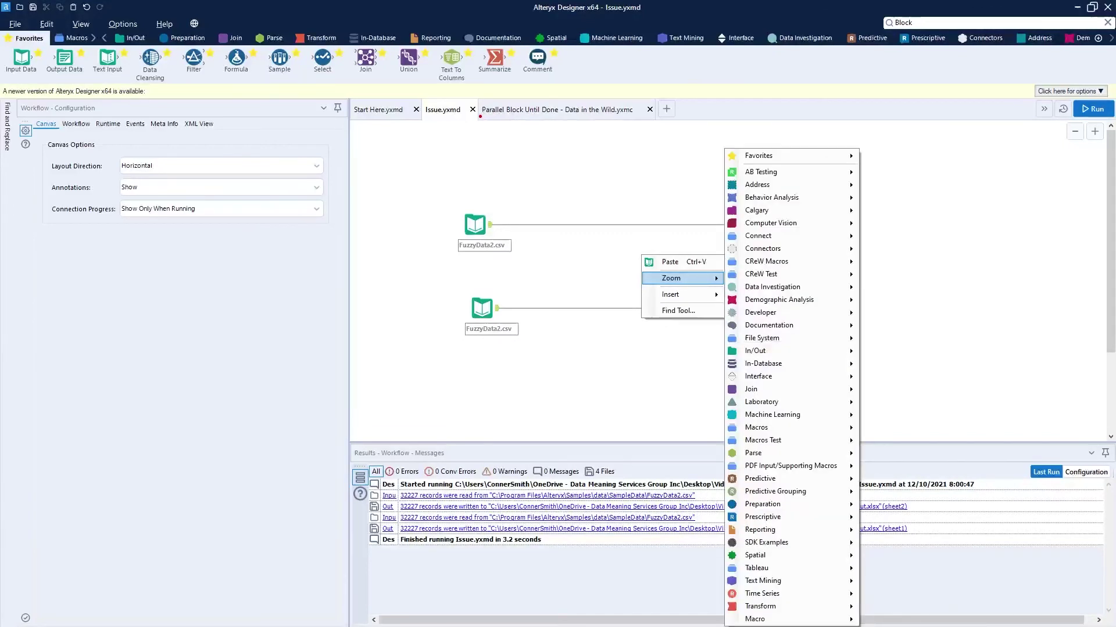
{"action": "left_click_drag", "start_coordinate": [481, 117], "coordinate": [663, 117]}
{"action": "key", "text": "Escape"}
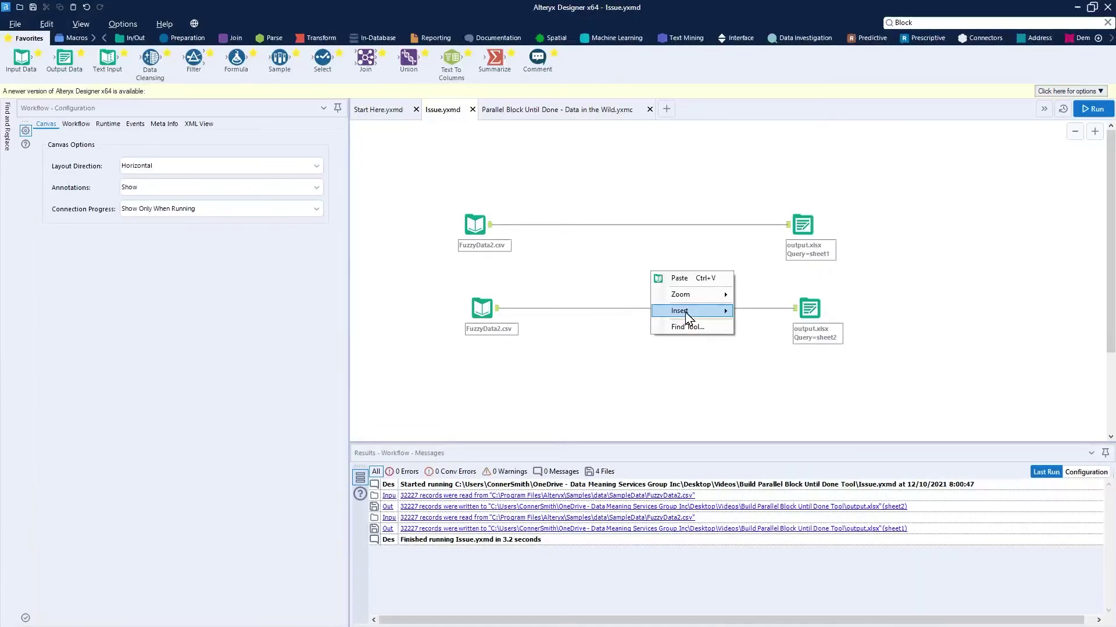
{"action": "mouse_move", "coordinate": [685, 312]}
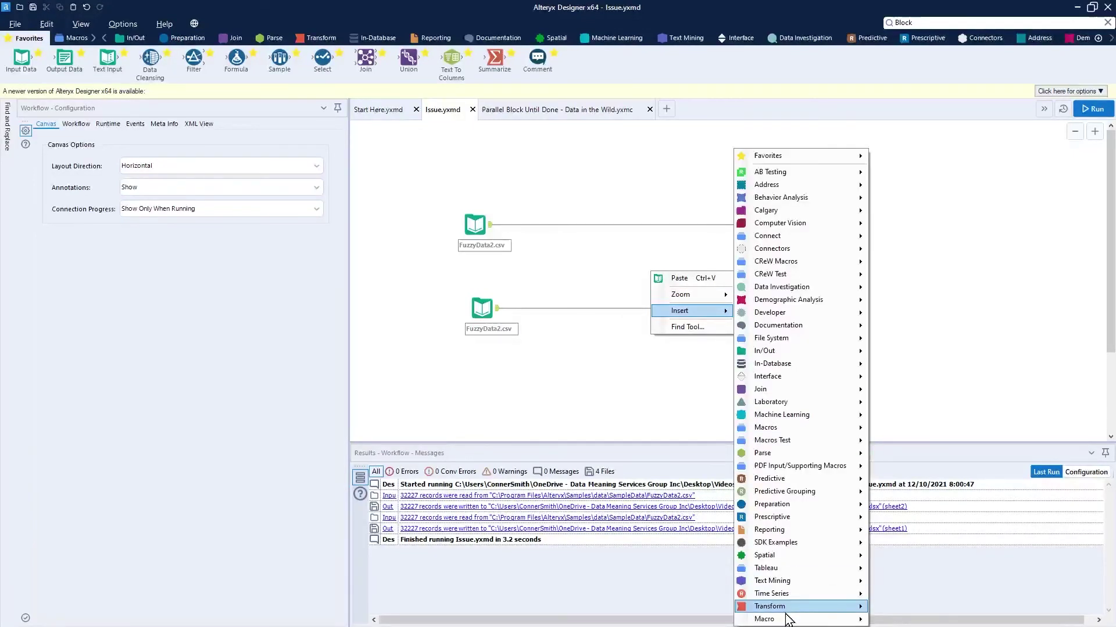
{"action": "mouse_move", "coordinate": [789, 619]}
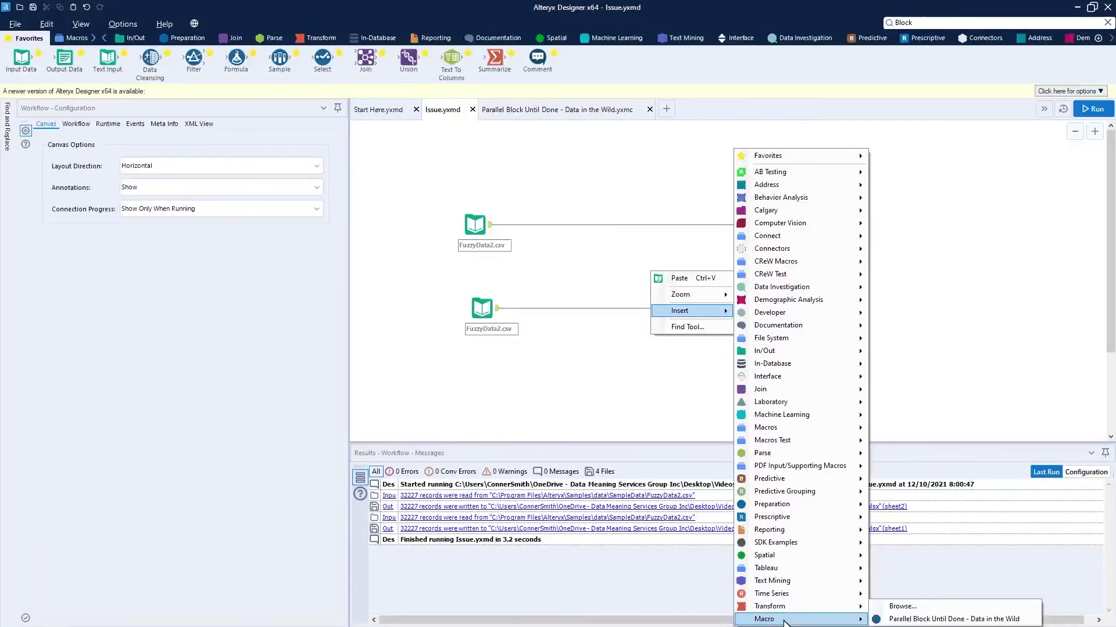
{"action": "left_click", "coordinate": [930, 620]}
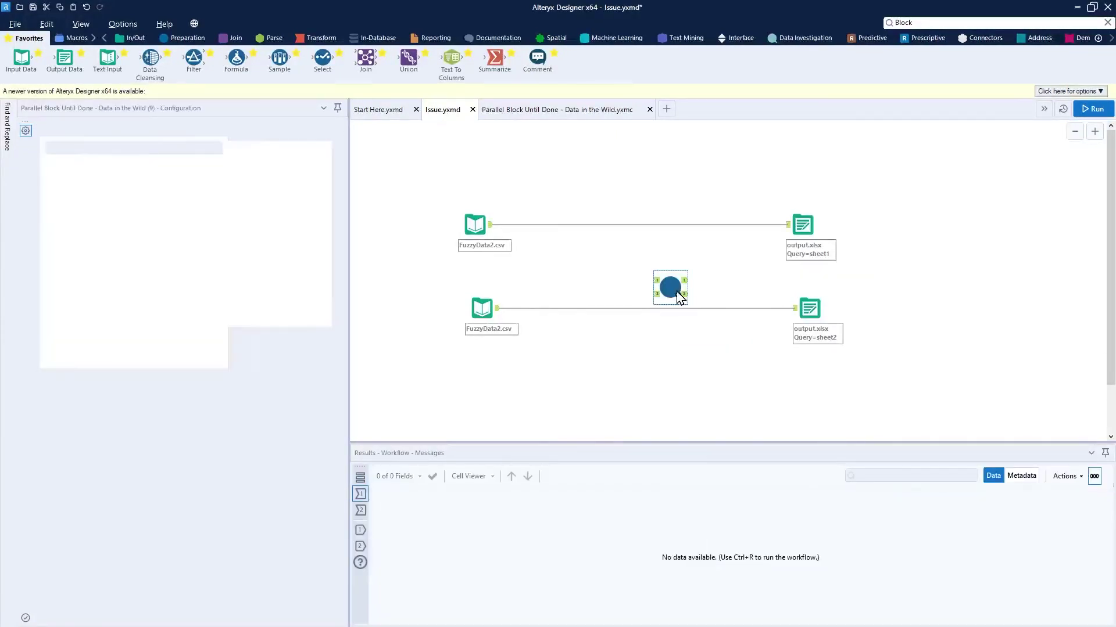
{"action": "left_click_drag", "start_coordinate": [665, 280], "coordinate": [631, 226]}
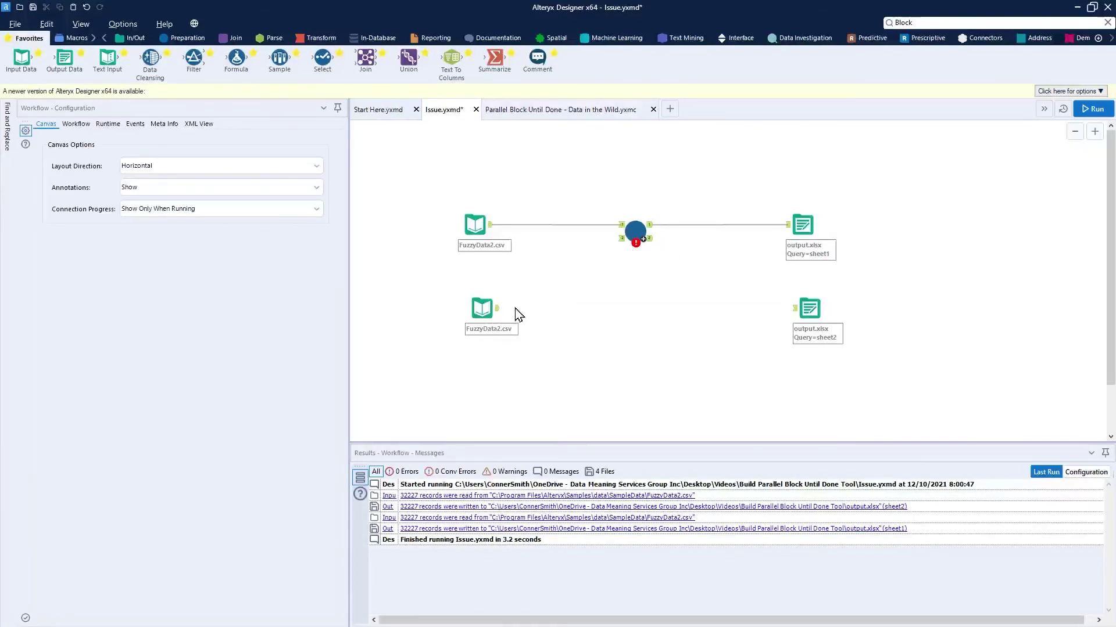
Wire the lower FuzzyData2 input into the macro and run, writing 32227 records per sheet in 10.2 seconds.
{"action": "left_click", "coordinate": [496, 315]}
{"action": "left_click_drag", "start_coordinate": [499, 308], "coordinate": [805, 308]}
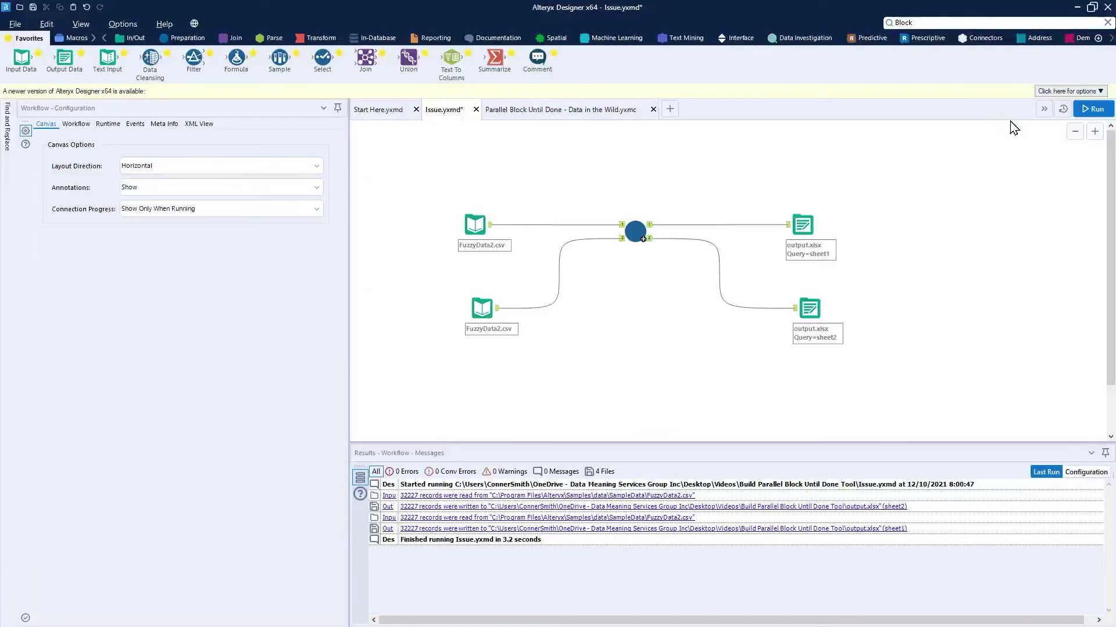
{"action": "left_click", "coordinate": [1097, 111]}
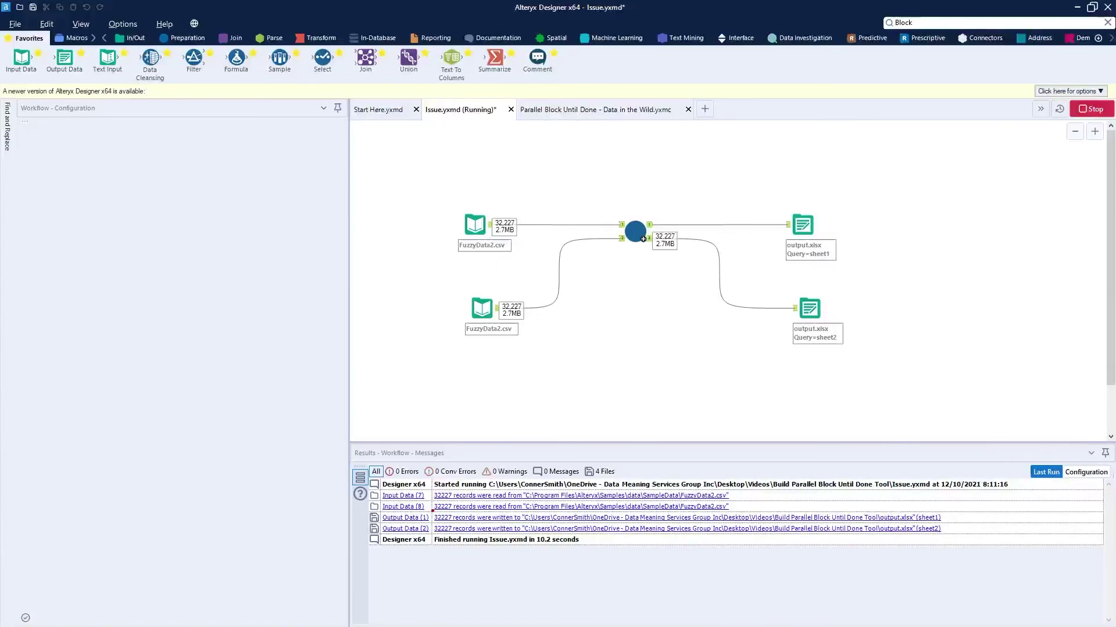
{"action": "left_click_drag", "start_coordinate": [433, 511], "coordinate": [958, 541]}
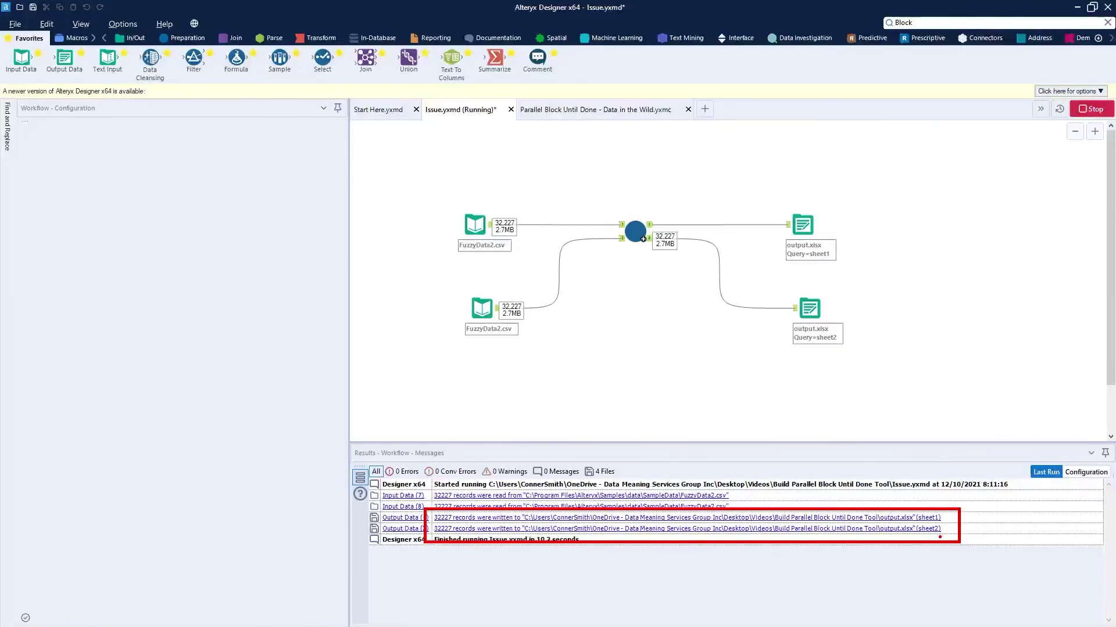